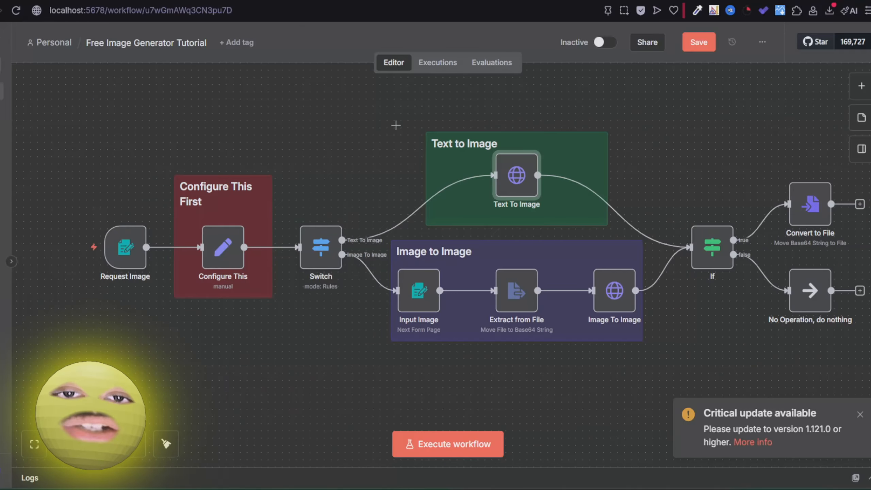
# Launch a test execution of the workflow to bring up the image request form.
pyautogui.moveTo(396, 125); pyautogui.dragTo(375, 128)
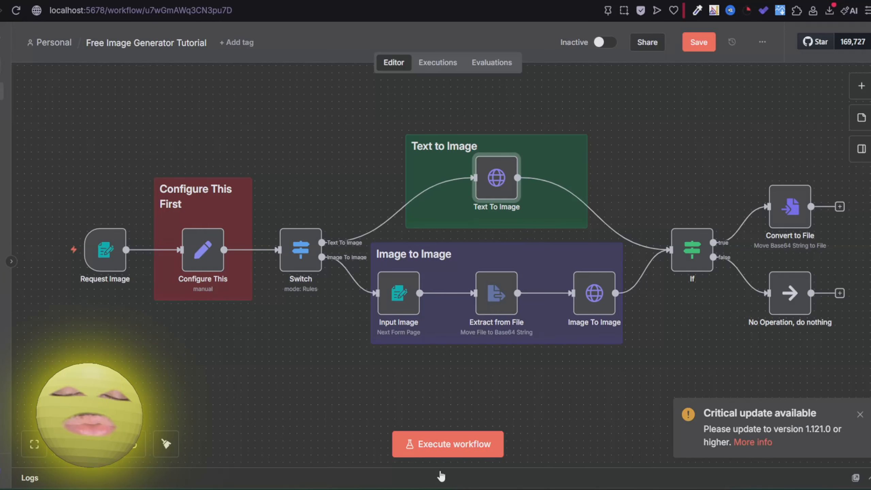
pyautogui.click(443, 446)
# Submit the form with prompt 'a football pitch', 16:9 aspect ratio, 1K resolution, Text To Image.
pyautogui.scroll(-2, 335, 218)
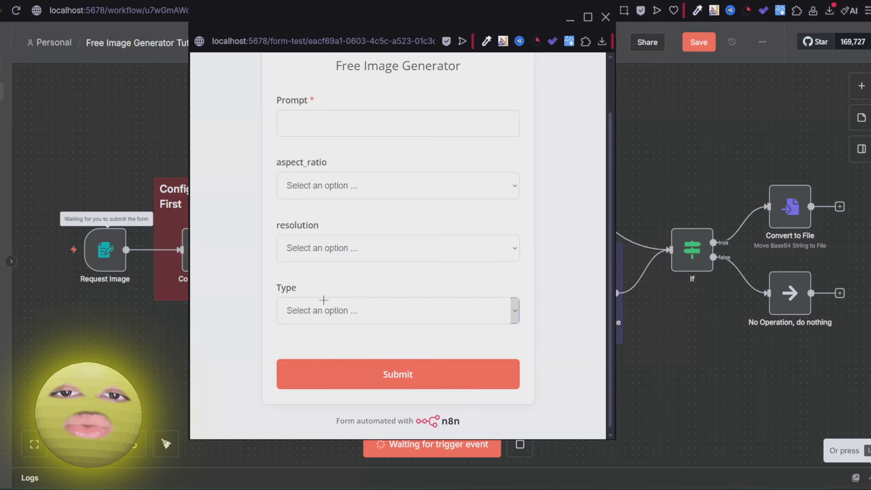
pyautogui.click(307, 131)
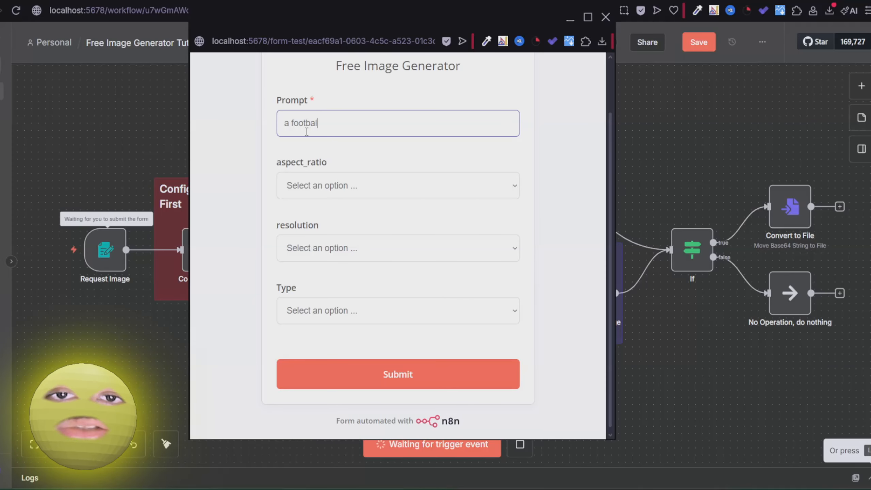
pyautogui.click(515, 185)
pyautogui.click(313, 235)
pyautogui.click(337, 247)
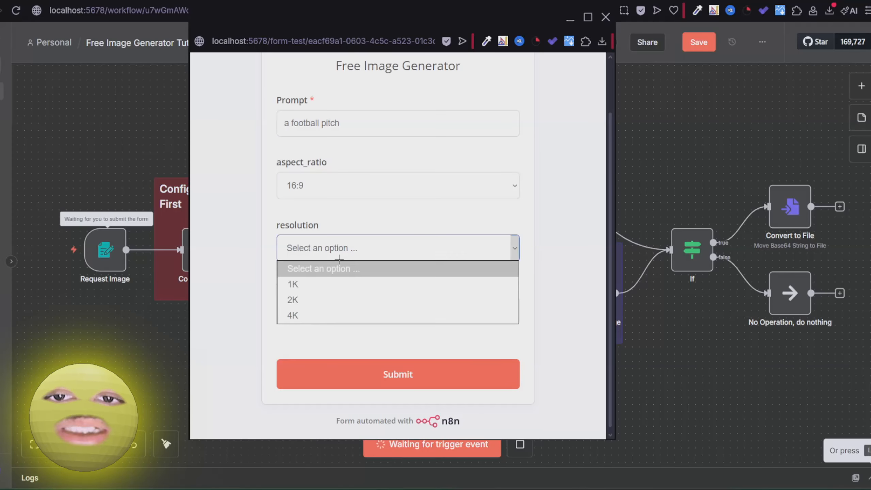
pyautogui.click(308, 287)
pyautogui.click(339, 316)
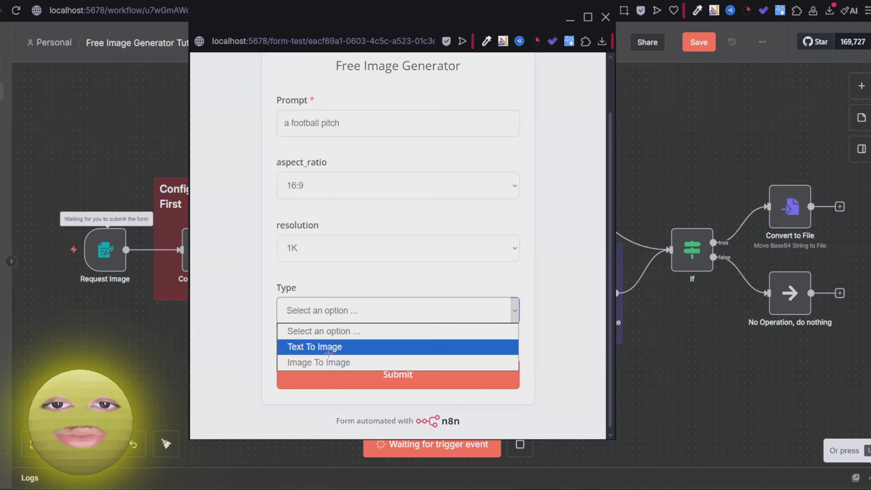
pyautogui.click(379, 433)
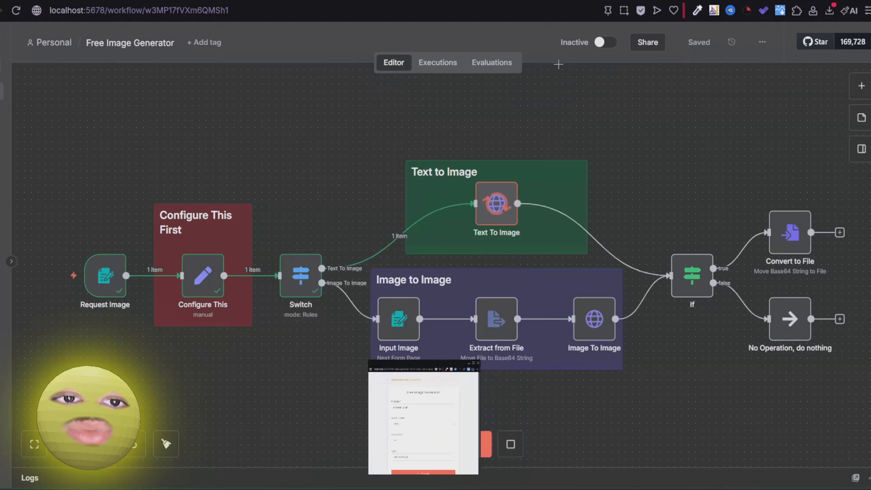
# Check the generated stadium image in the Convert to File node's binary output.
pyautogui.moveTo(635, 155); pyautogui.dragTo(585, 149)
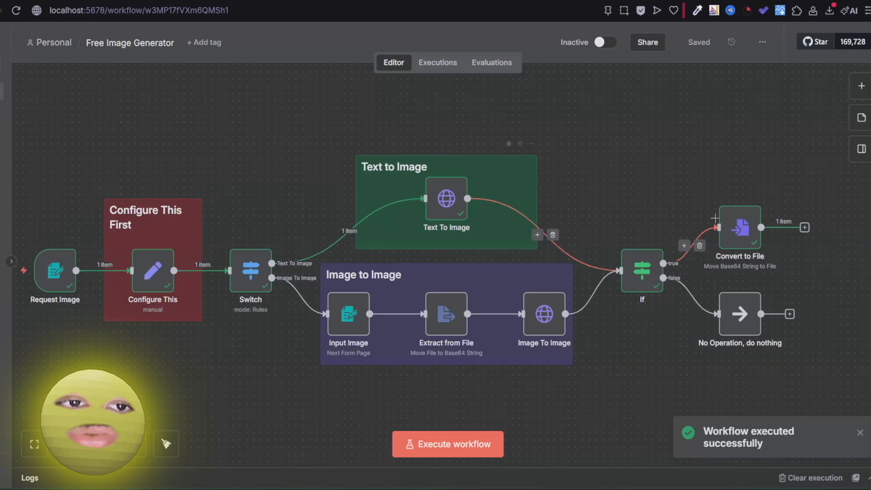
pyautogui.doubleClick(738, 227)
pyautogui.click(631, 259)
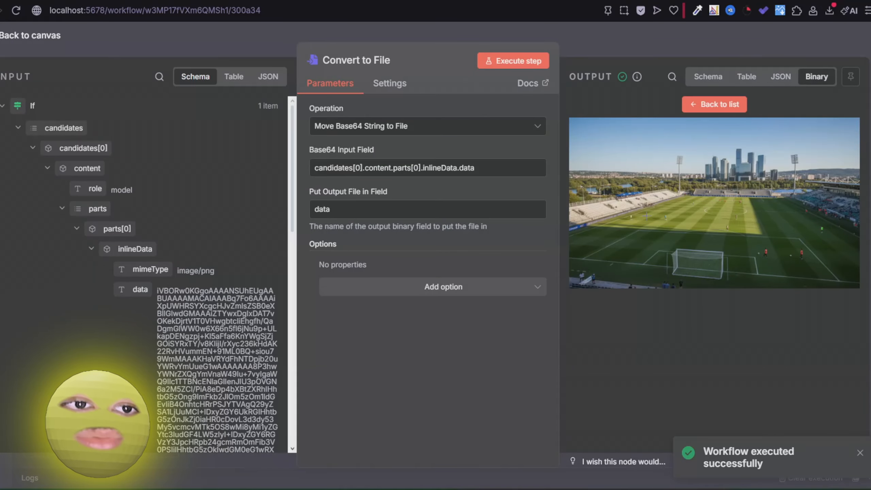
pyautogui.press('Escape')
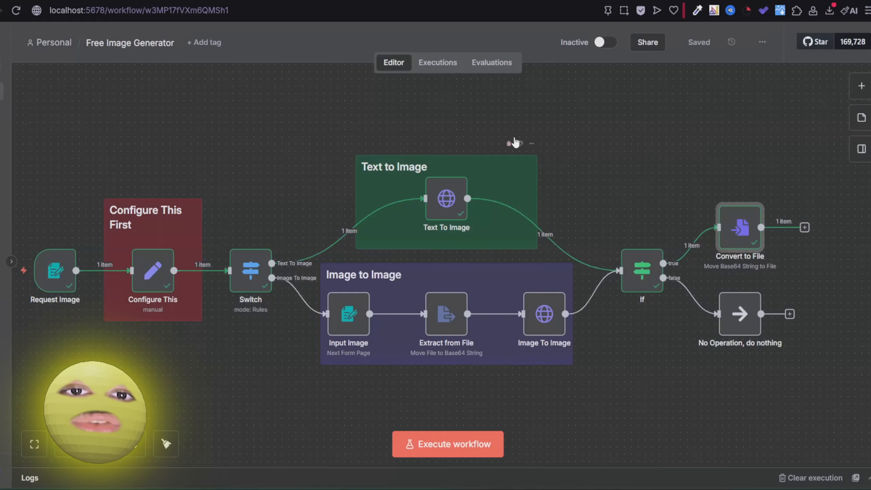
# Run the workflow again with Type set to Image To Image and submit the night street photo.
pyautogui.click(442, 465)
pyautogui.click(444, 454)
pyautogui.click(363, 374)
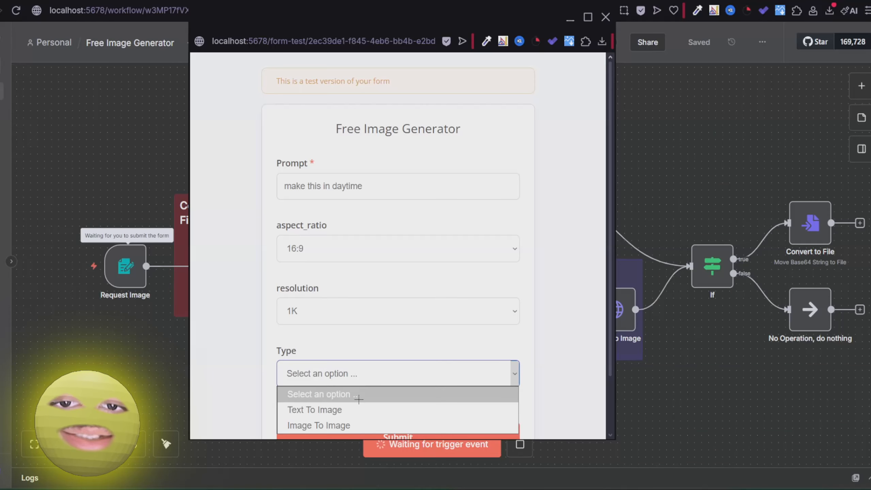
pyautogui.click(371, 427)
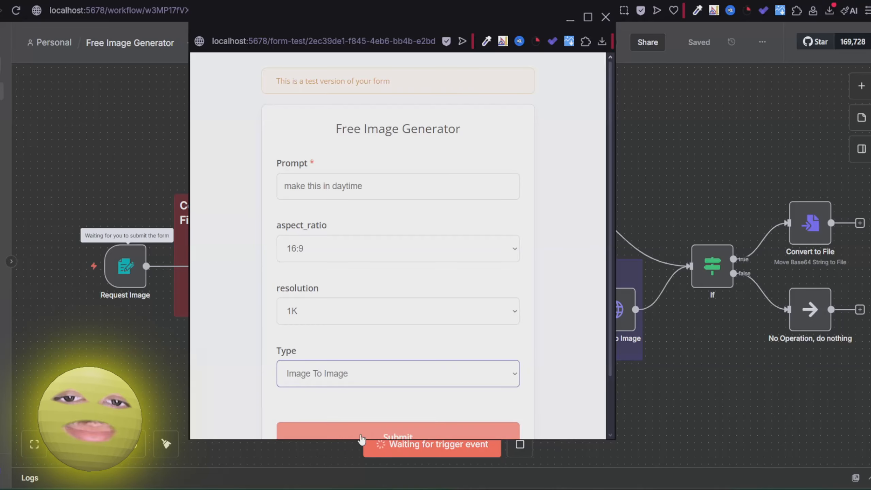
pyautogui.click(372, 434)
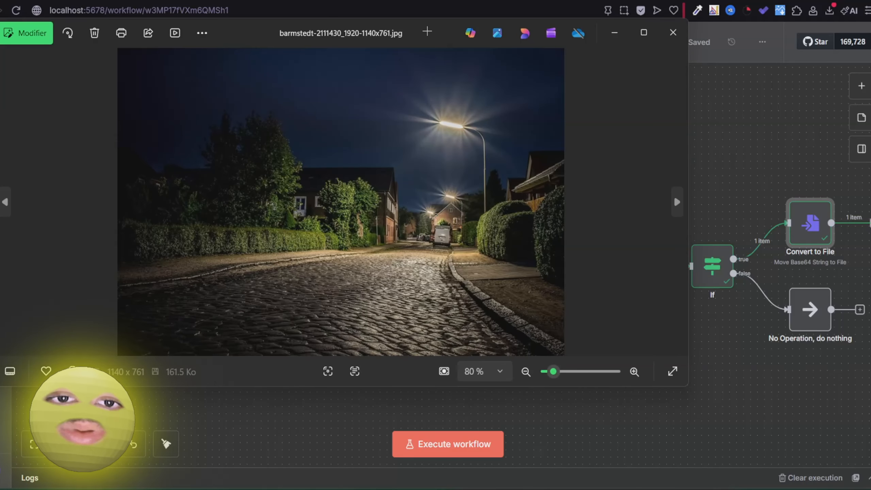
# Compare the generated daytime street image in Convert to File with the original night photo.
pyautogui.click(615, 33)
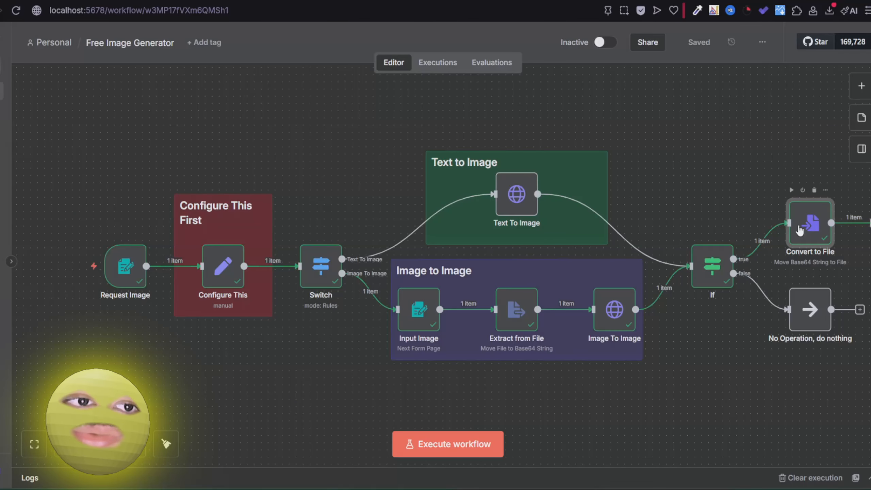
pyautogui.doubleClick(799, 231)
pyautogui.click(634, 260)
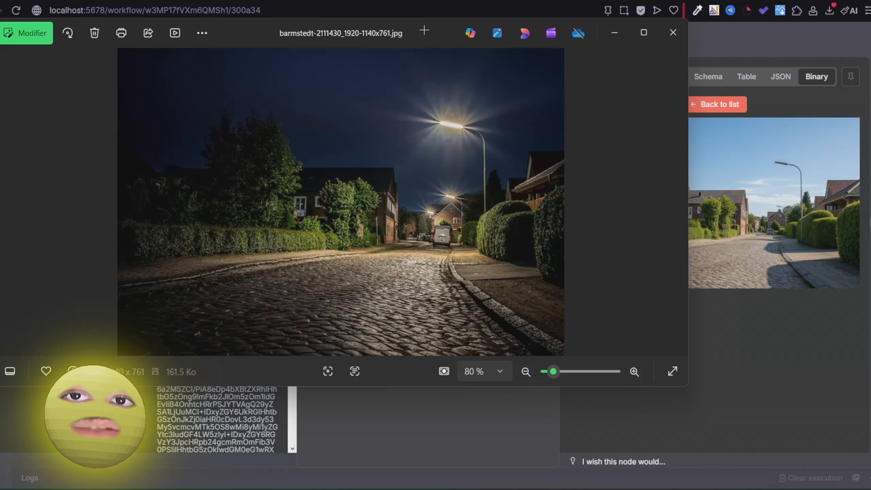
pyautogui.moveTo(429, 29); pyautogui.dragTo(337, 42)
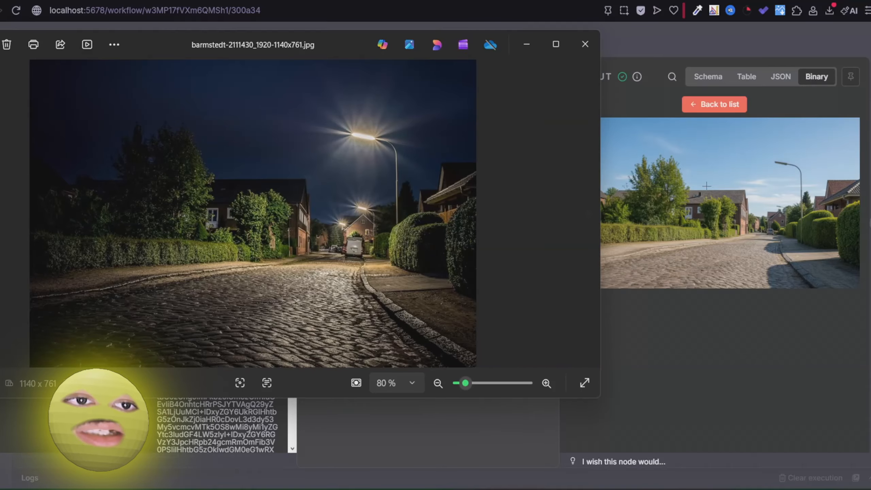
pyautogui.click(585, 44)
pyautogui.click(633, 47)
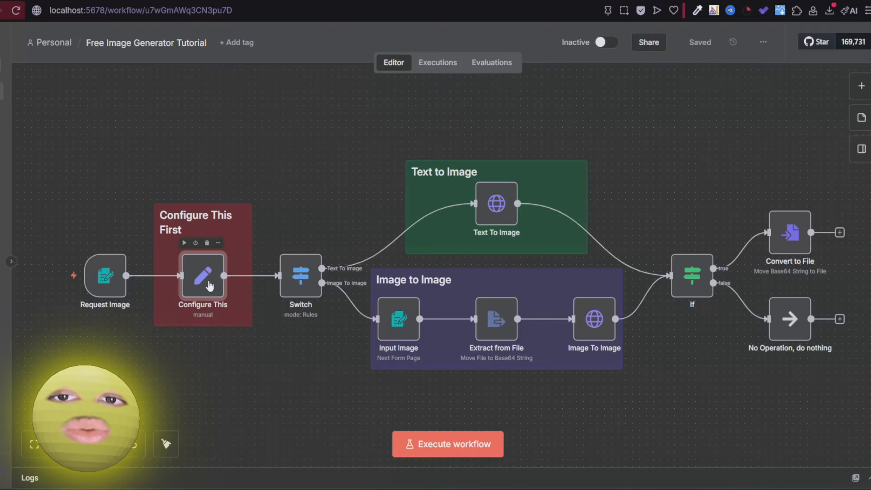
pyautogui.moveTo(234, 331); pyautogui.dragTo(321, 320)
pyautogui.moveTo(297, 278)
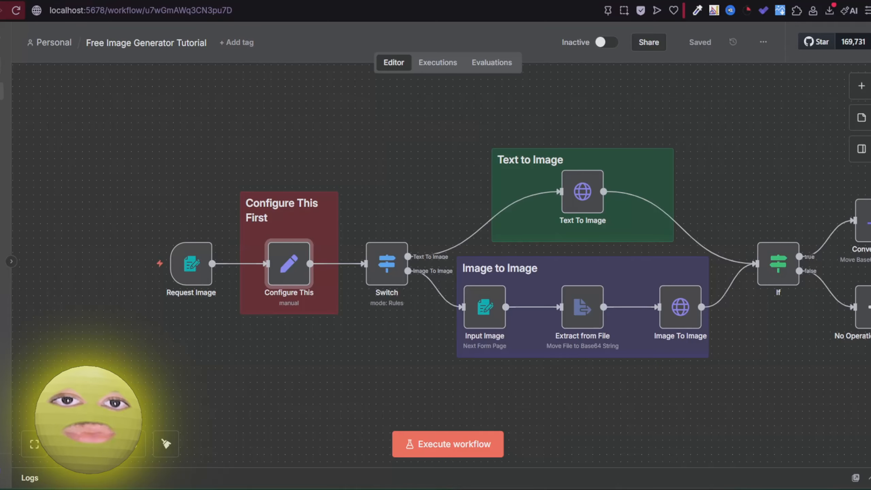
# Review the $300 free-trial credit offer on the Google Cloud Console signup page.
pyautogui.click(391, 0)
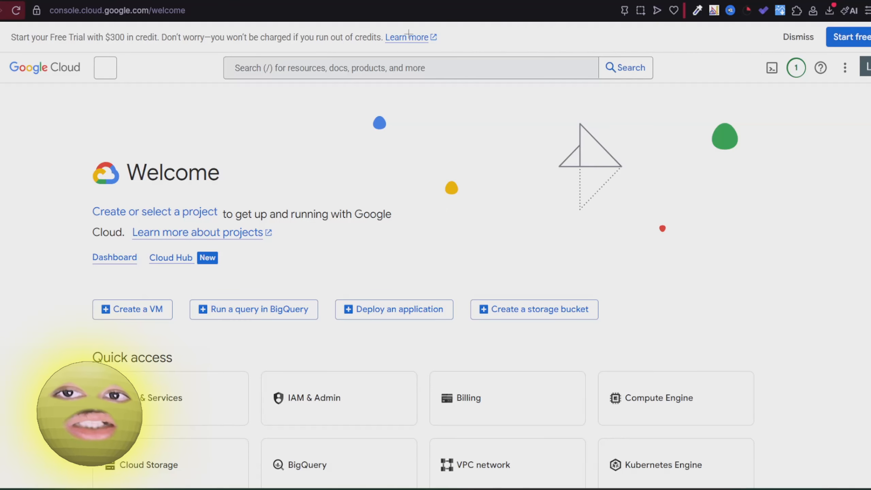
pyautogui.moveTo(106, 38); pyautogui.dragTo(125, 37)
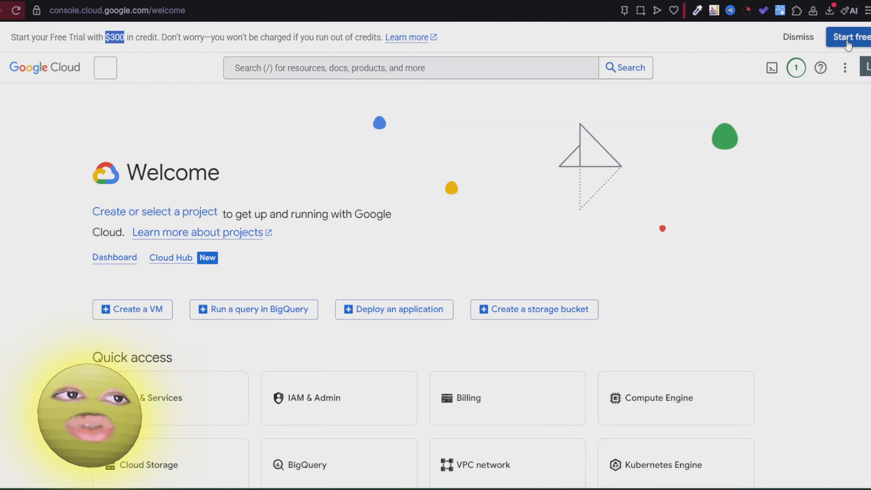
pyautogui.click(848, 45)
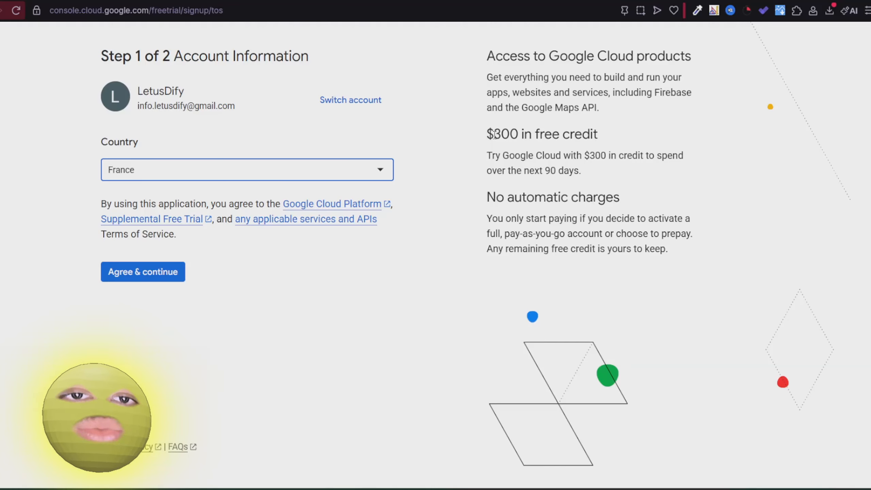
pyautogui.moveTo(493, 134); pyautogui.dragTo(537, 134)
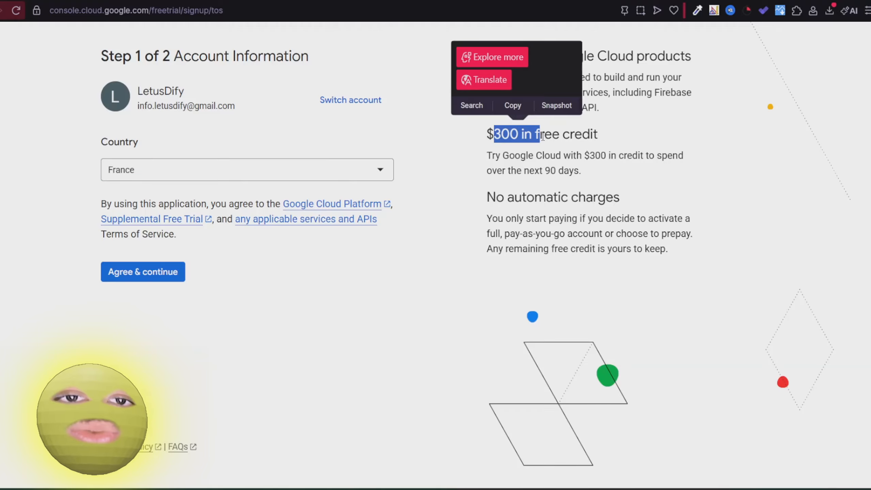
pyautogui.click(505, 136)
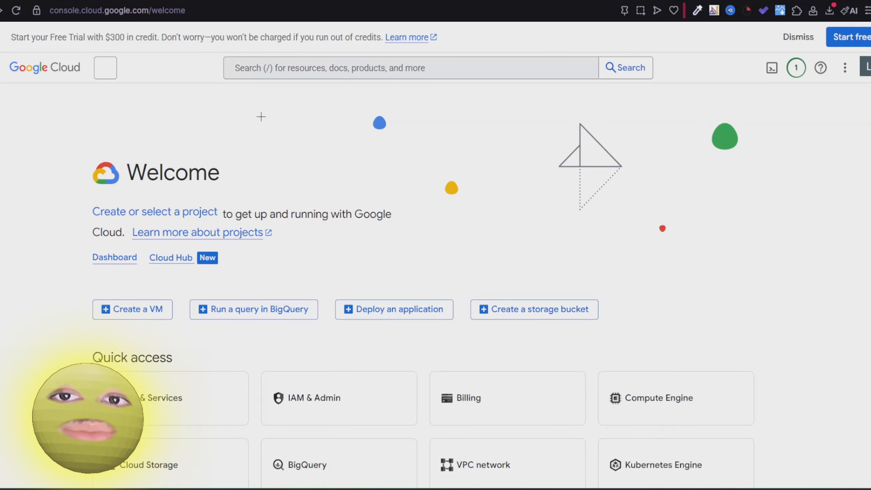
# Create a new Google Cloud project named n8nfree.
pyautogui.click(104, 67)
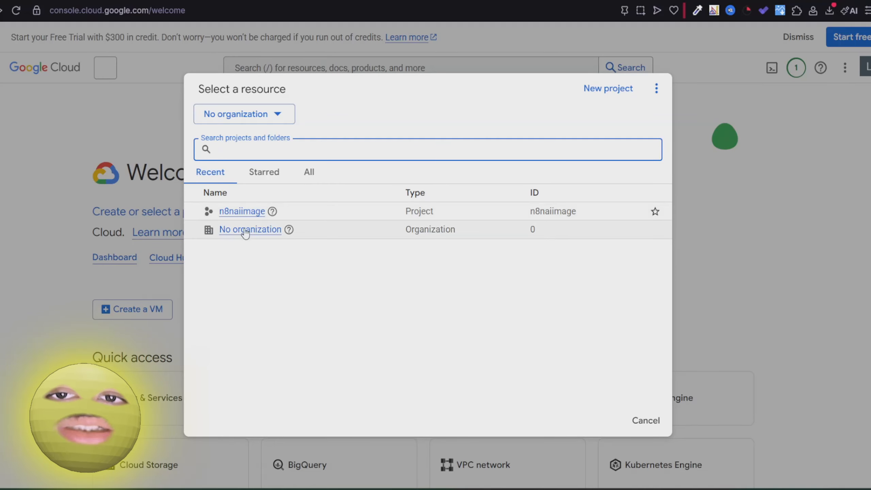
pyautogui.click(611, 90)
pyautogui.press('BackSpace')
pyautogui.write('n8nfree')
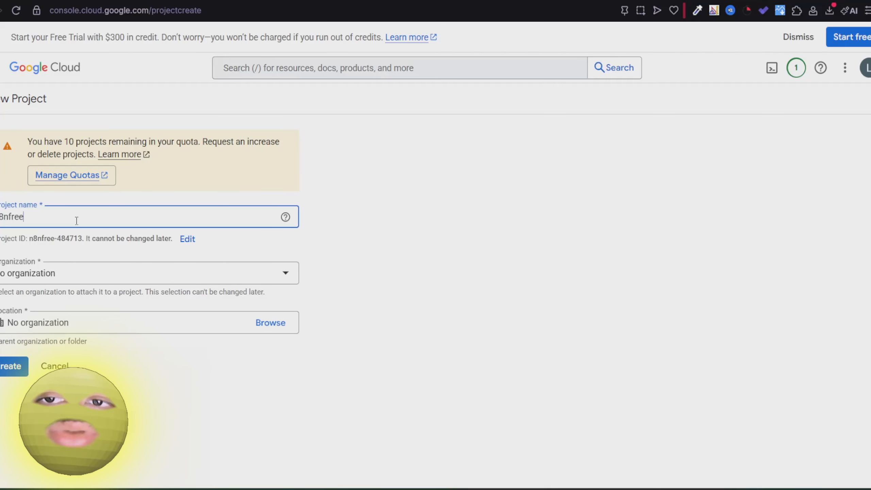
pyautogui.click(14, 373)
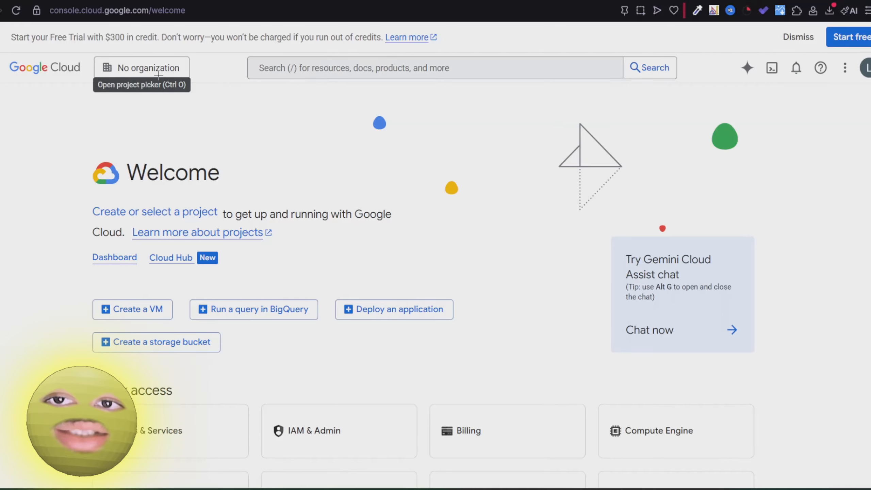
# Switch to the n8nfree project and copy its project ID.
pyautogui.click(154, 71)
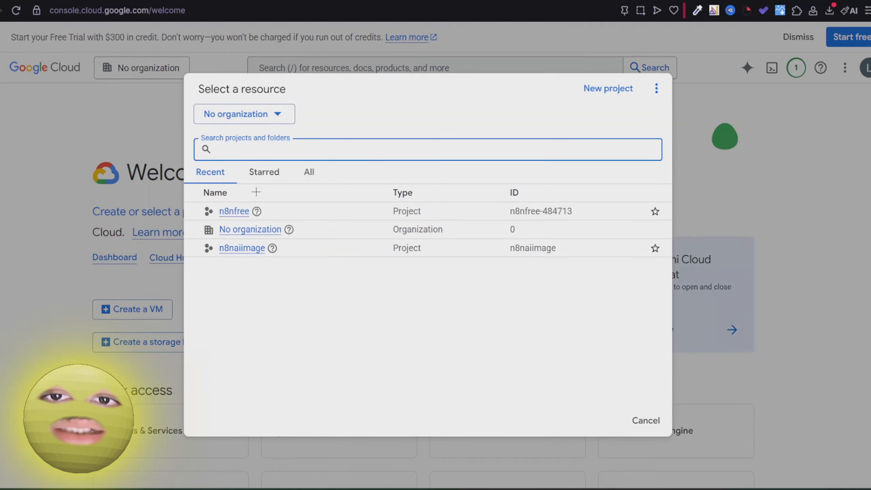
pyautogui.click(234, 211)
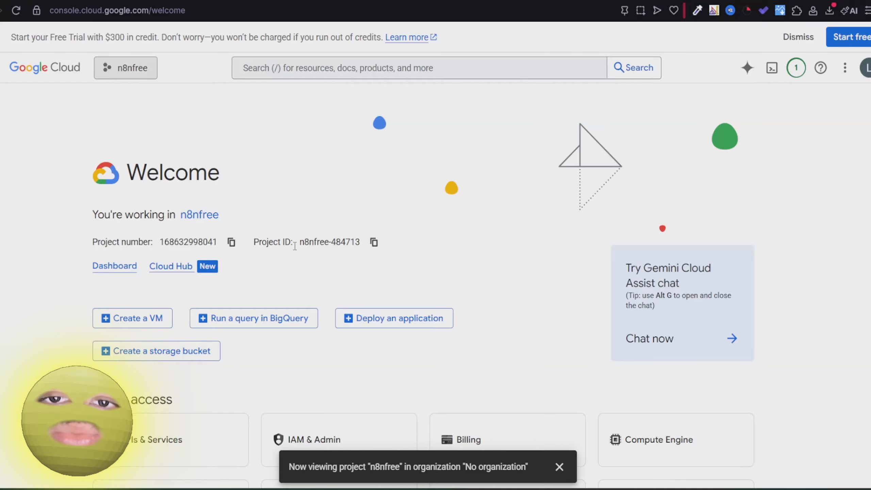
pyautogui.click(374, 242)
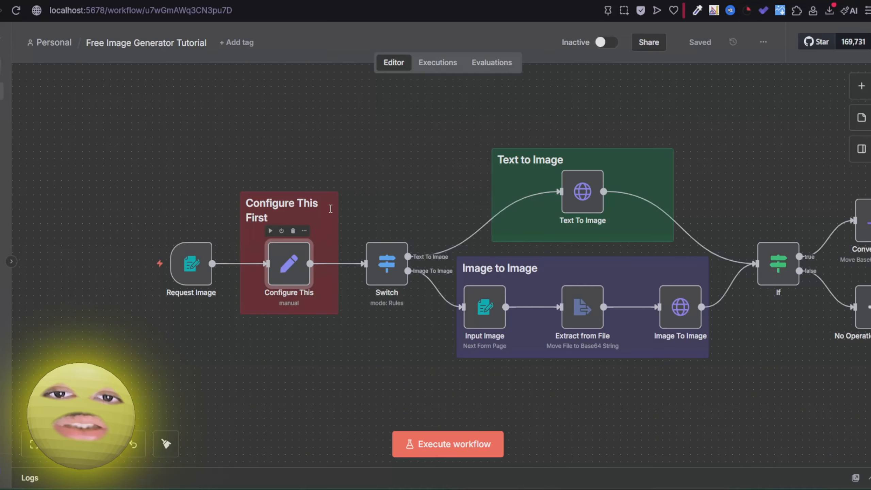
# Paste the n8nfree project ID into the Configure This node's PROJECT_ID field.
pyautogui.doubleClick(295, 282)
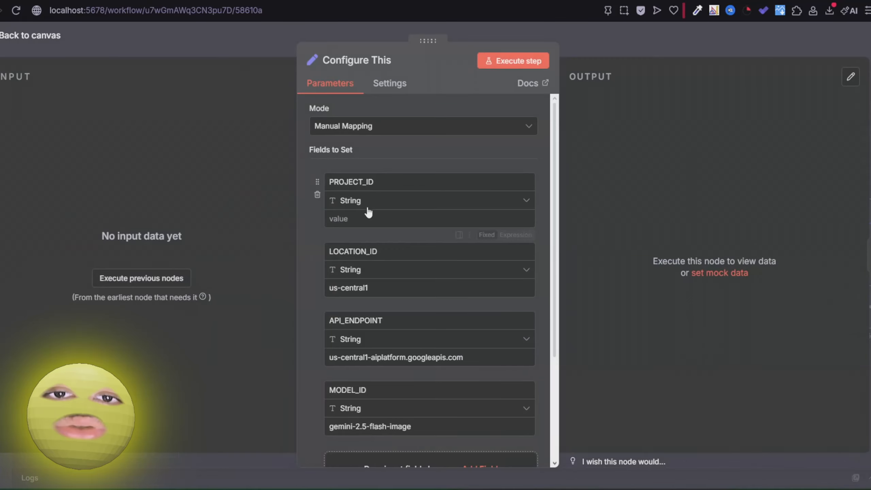
pyautogui.hotkey('ctrl', 'v')
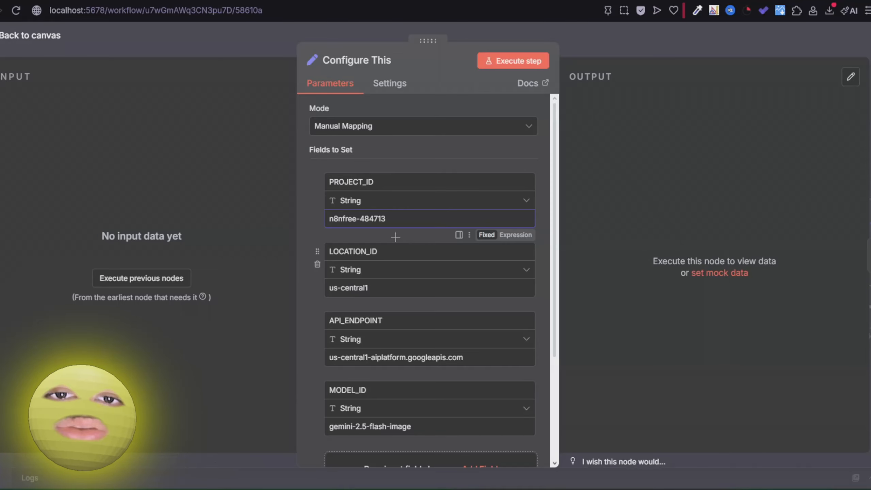
pyautogui.scroll(-4, 396, 246)
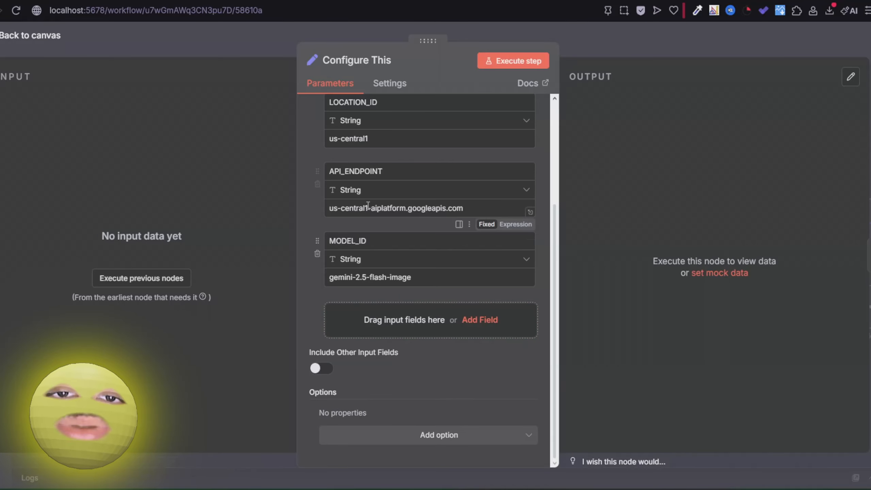
pyautogui.scroll(4, 381, 259)
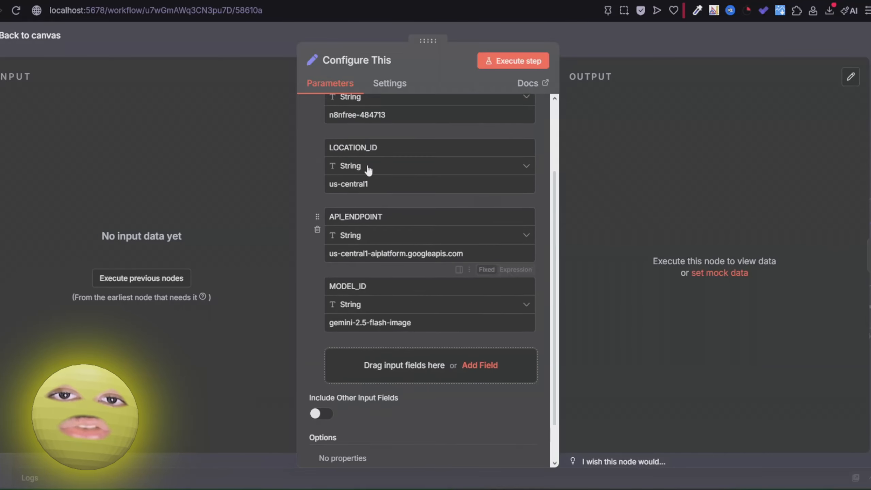
pyautogui.click(246, 46)
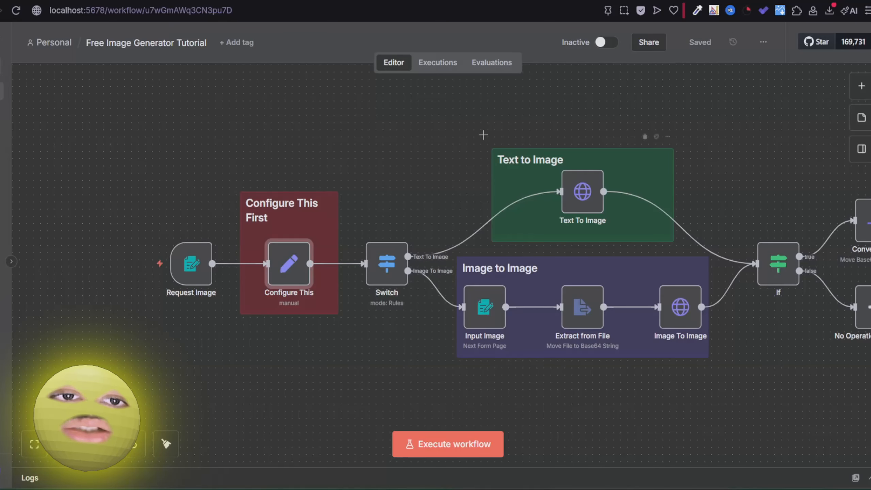
# In Text To Image, keep Predefined Credential Type and create a new Google OAuth2 API credential.
pyautogui.moveTo(482, 132); pyautogui.dragTo(420, 123)
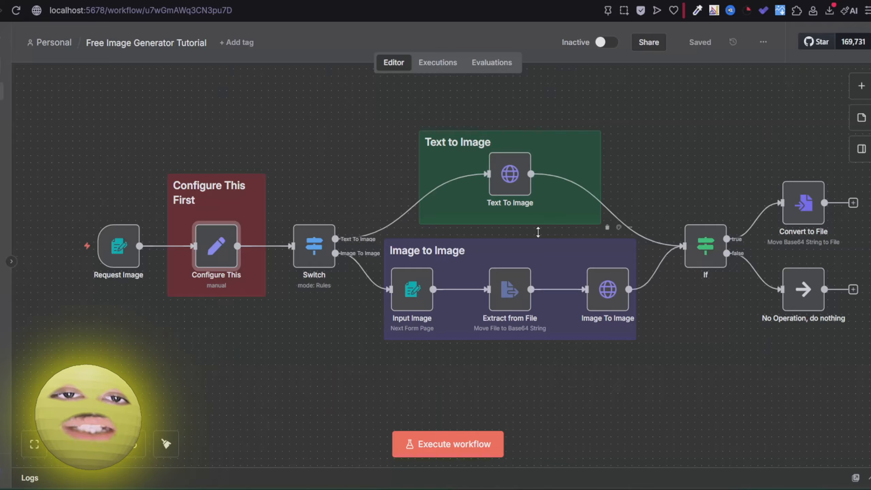
pyautogui.doubleClick(506, 190)
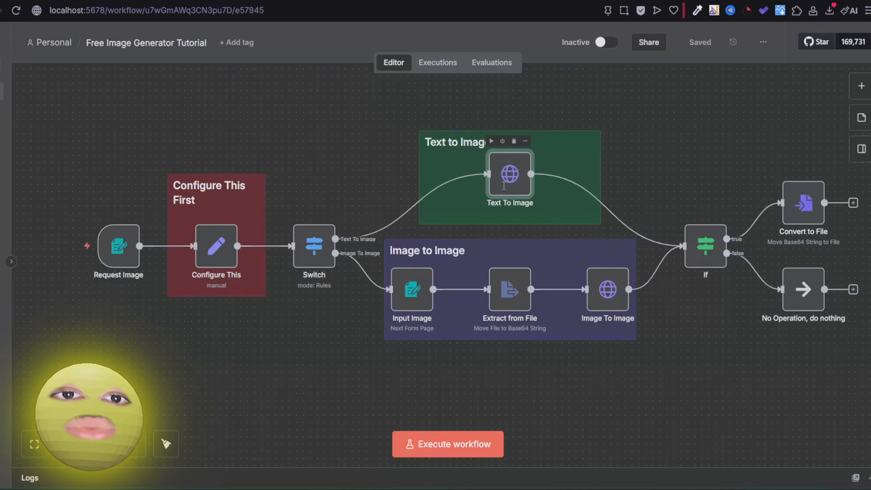
pyautogui.scroll(-4, 483, 220)
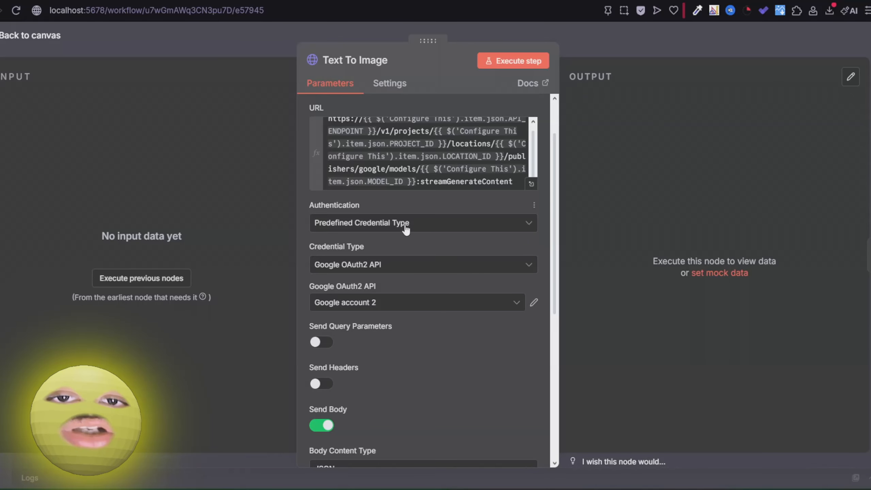
pyautogui.click(357, 225)
pyautogui.click(357, 225)
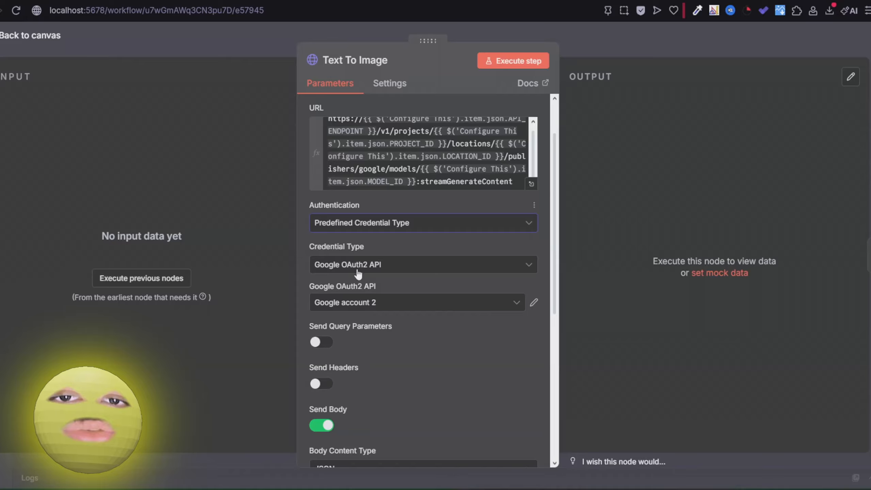
pyautogui.click(334, 309)
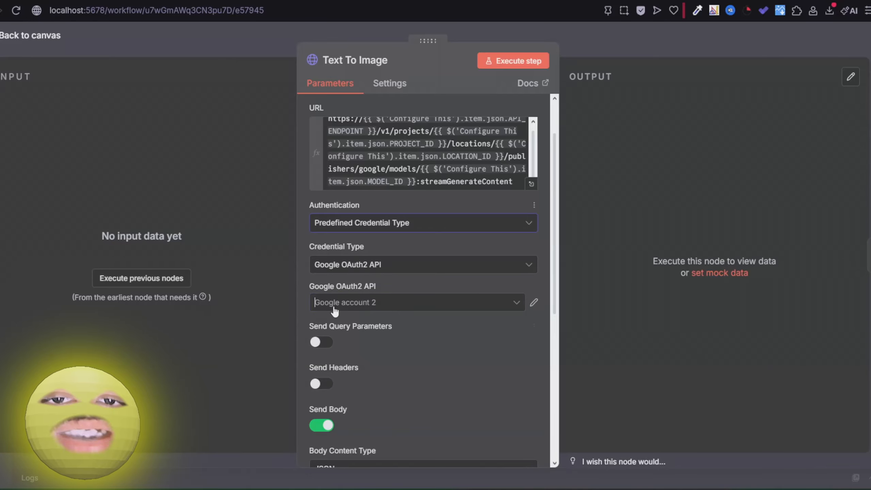
pyautogui.click(340, 433)
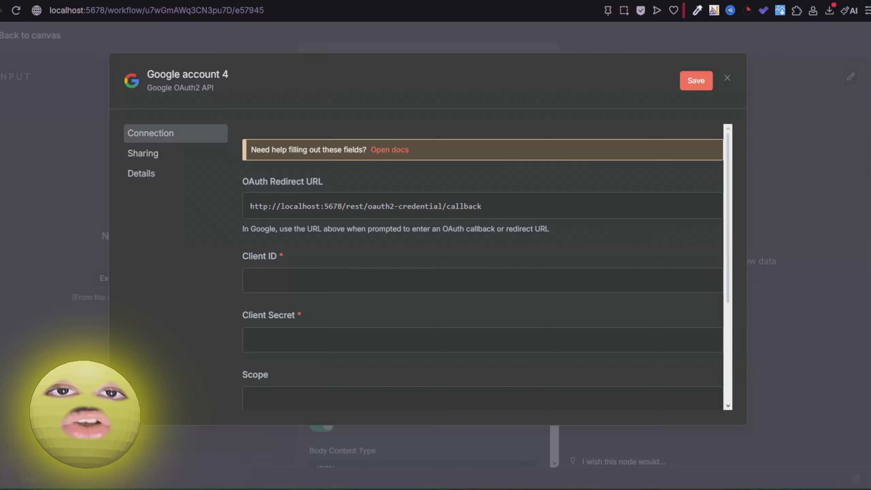
# Start the OAuth consent screen setup with app name n8nfree and the account's support e-mail.
pyautogui.click(425, 1)
pyautogui.click(1, 67)
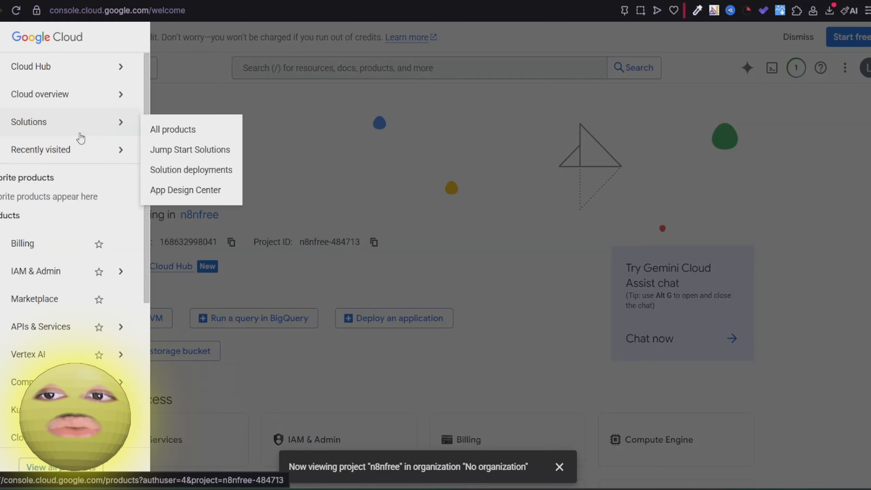
pyautogui.moveTo(63, 328)
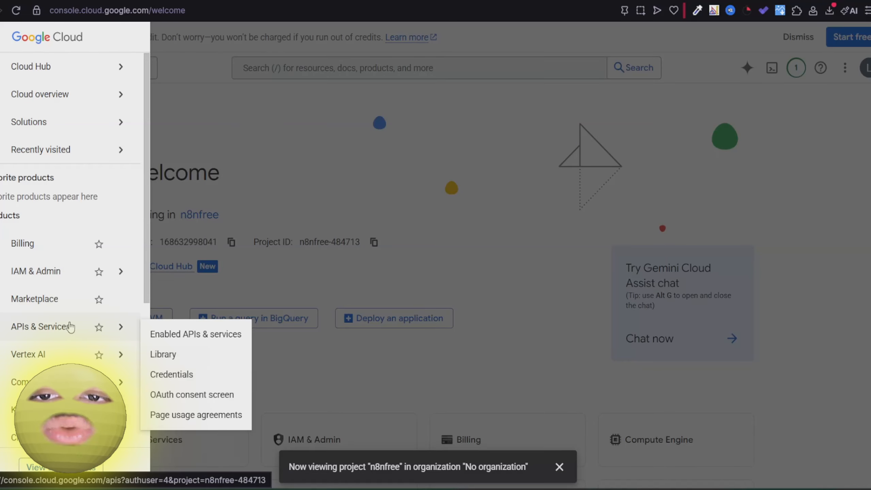
pyautogui.click(213, 385)
pyautogui.click(494, 412)
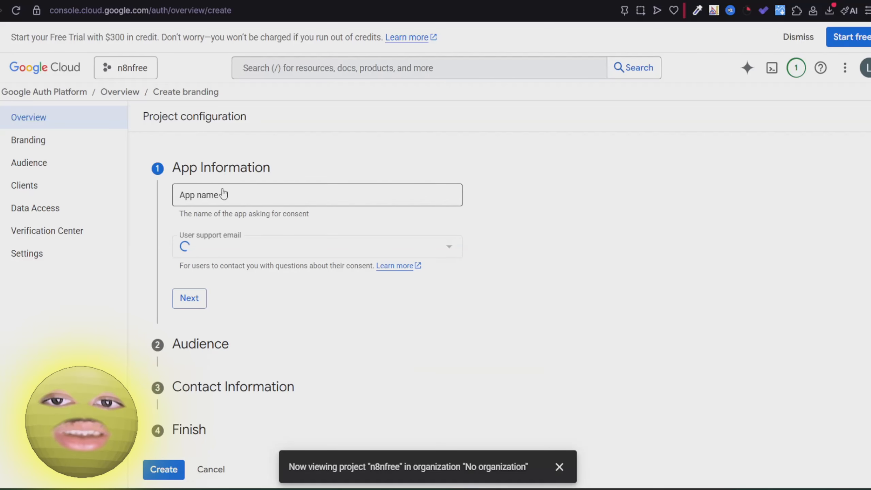
pyautogui.click(220, 201)
pyautogui.write('n8nfree')
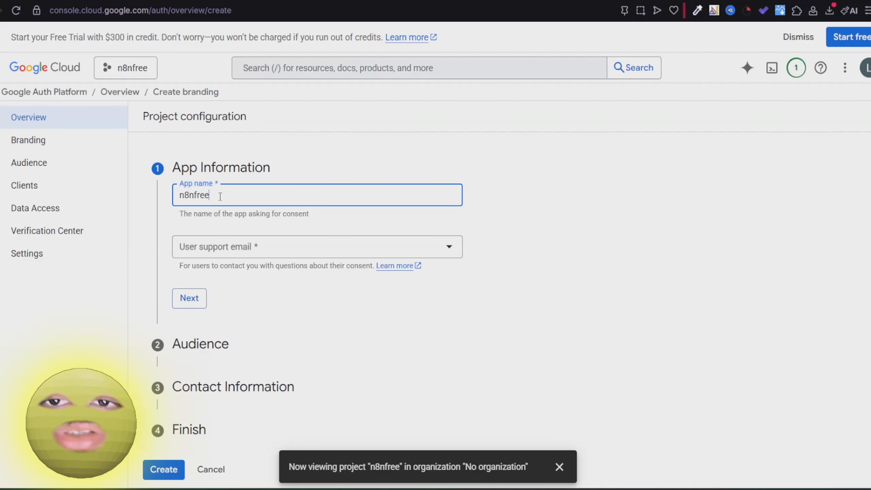
pyautogui.click(220, 247)
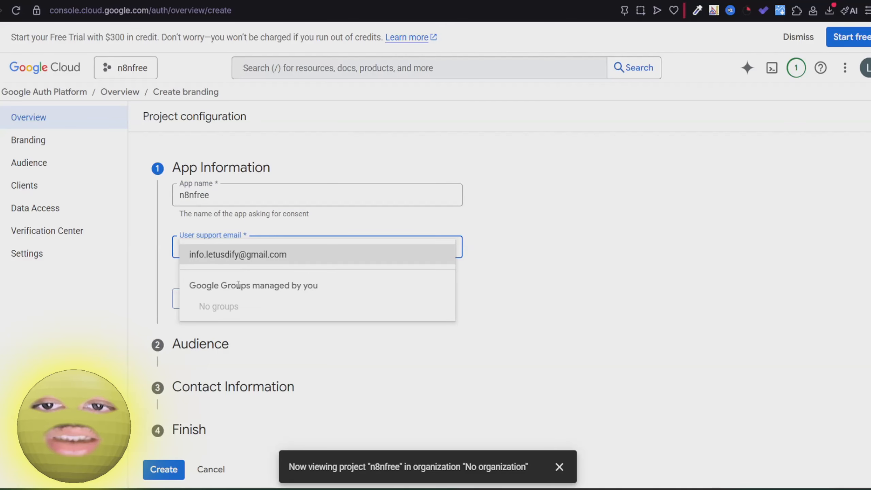
pyautogui.click(227, 259)
pyautogui.click(189, 299)
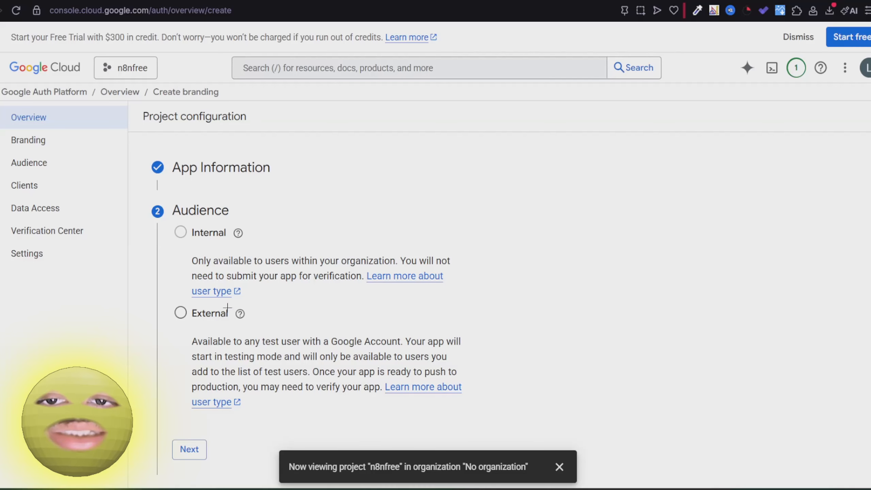
# Choose External audience, add the contact e-mail, accept the data policy and create the configuration.
pyautogui.click(206, 318)
pyautogui.scroll(-3, 206, 321)
pyautogui.click(193, 356)
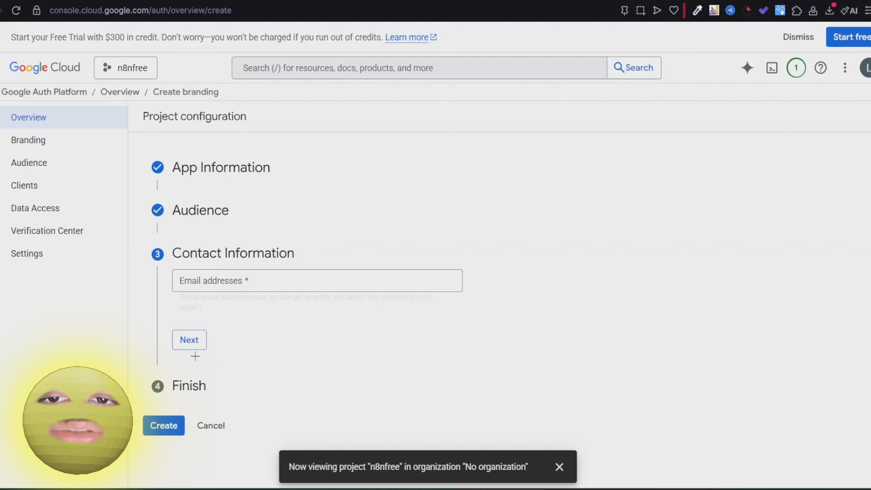
pyautogui.click(234, 281)
pyautogui.hotkey('ctrl', 'v')
pyautogui.click(192, 335)
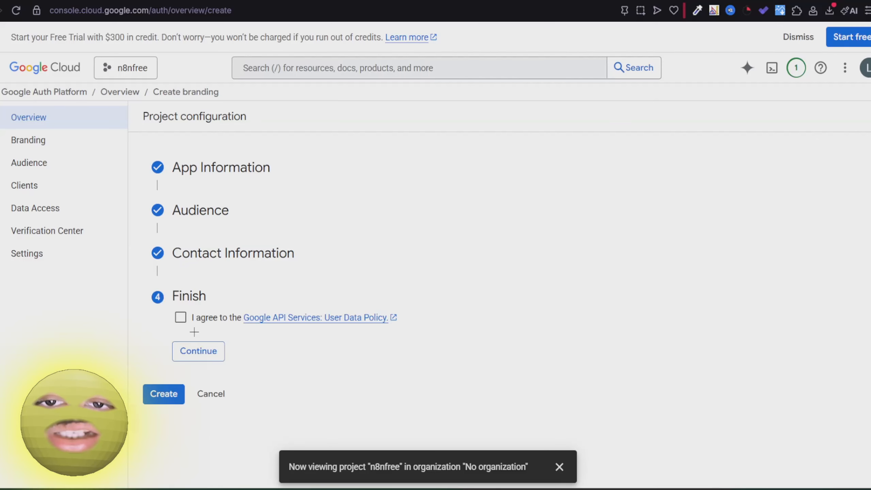
pyautogui.click(181, 318)
pyautogui.click(211, 355)
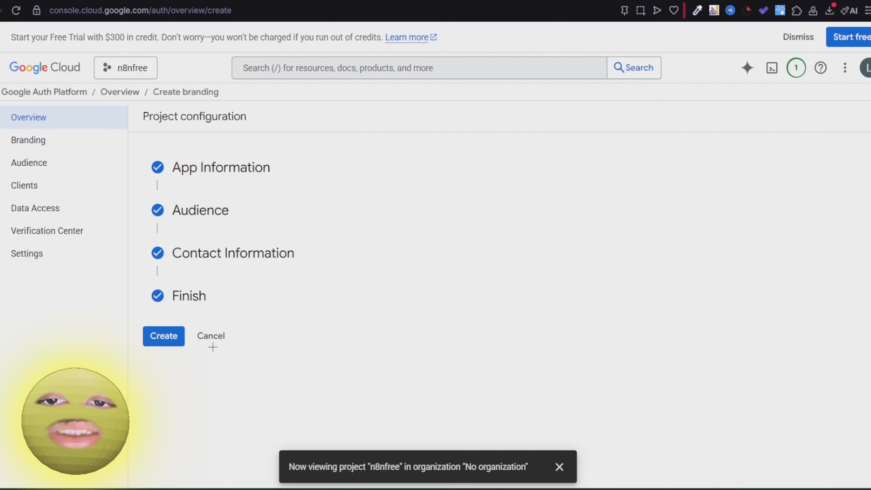
pyautogui.click(159, 337)
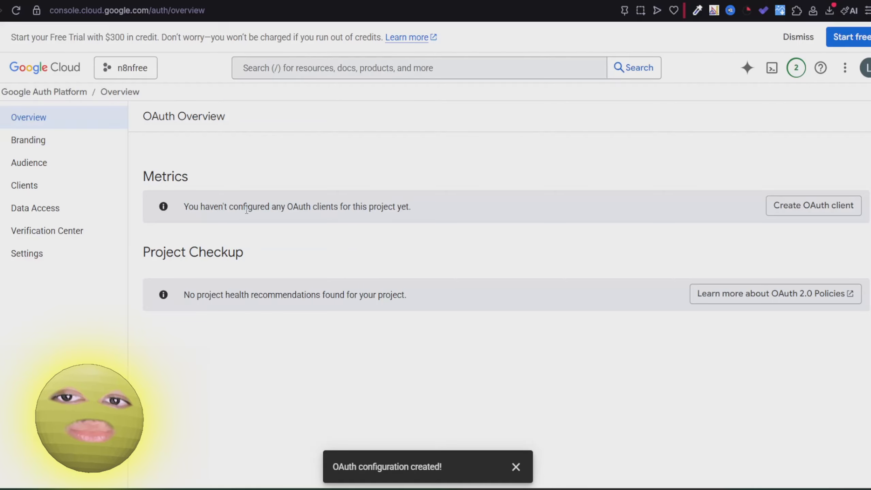
# Start a Web application OAuth client named n8nfree.
pyautogui.click(773, 207)
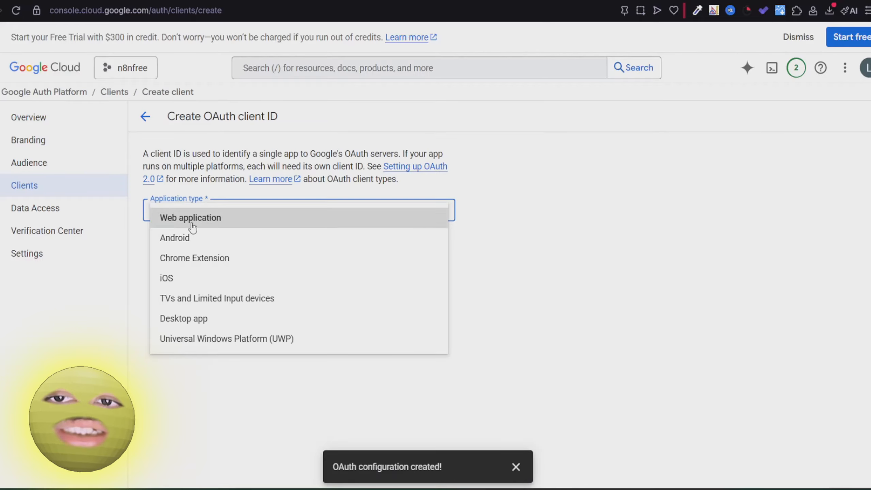
pyautogui.click(195, 221)
pyautogui.tripleClick(214, 243)
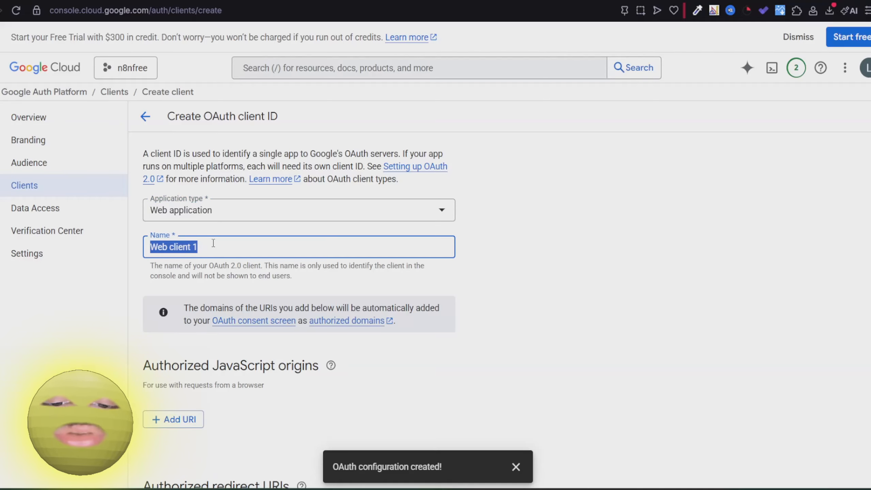
pyautogui.write('n8nfree')
pyautogui.scroll(-3, 213, 243)
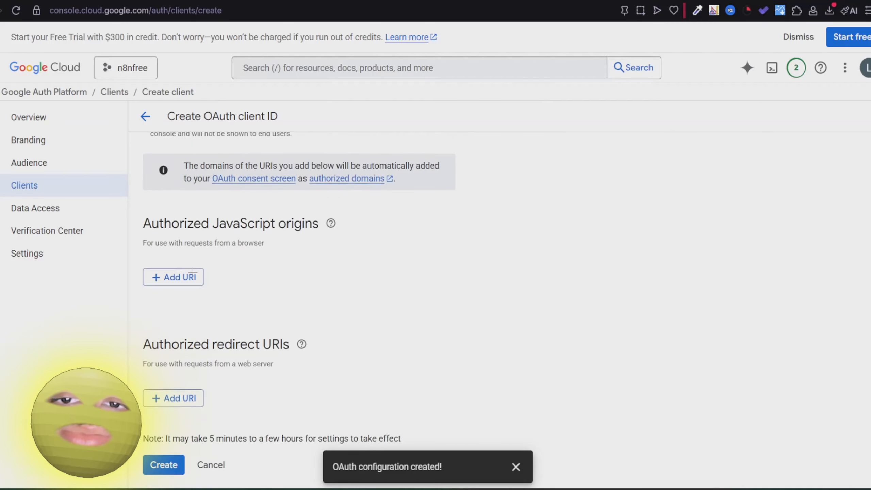
# Add n8n's OAuth callback URL as the authorized redirect URI and create the client.
pyautogui.click(177, 399)
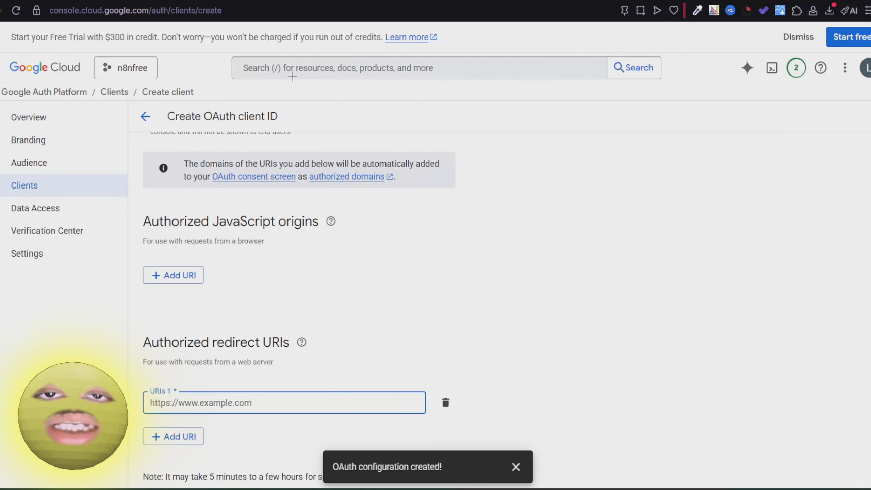
pyautogui.hotkey('ctrl', 'Tab')
pyautogui.click(343, 208)
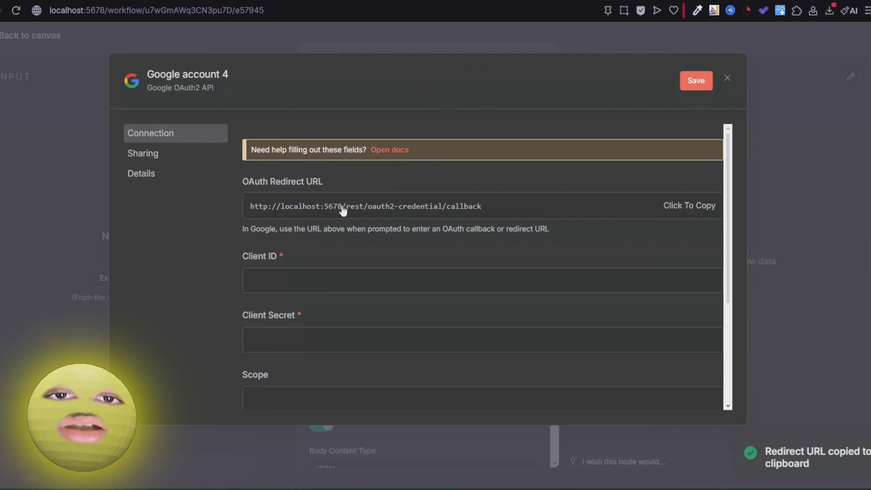
pyautogui.hotkey('ctrl', 'Tab')
pyautogui.click(192, 408)
pyautogui.write('http://localhost:5678/rest/oauth2-credential/callback')
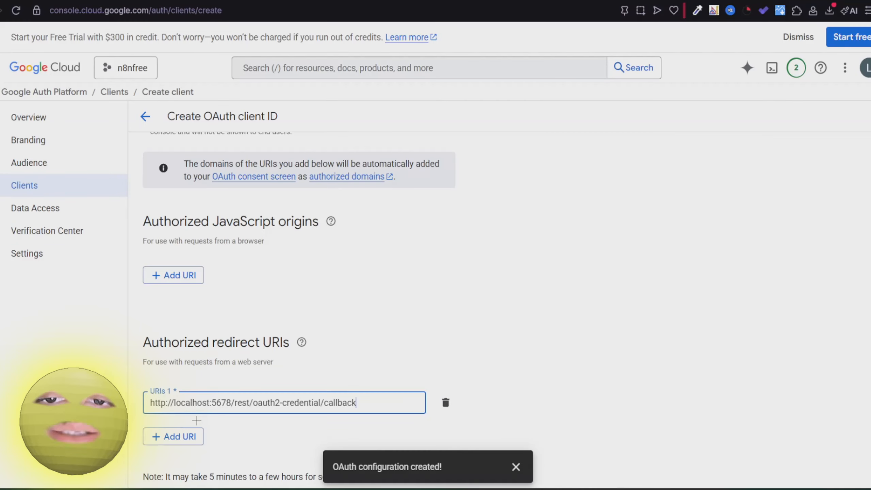
pyautogui.scroll(-1, 175, 436)
pyautogui.click(161, 463)
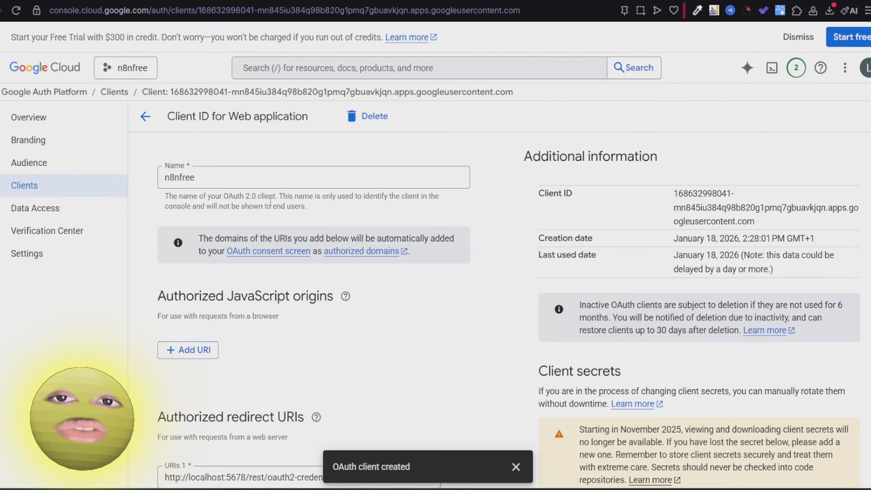
# Select the new client's Client ID to copy it.
pyautogui.scroll(-4, 359, 204)
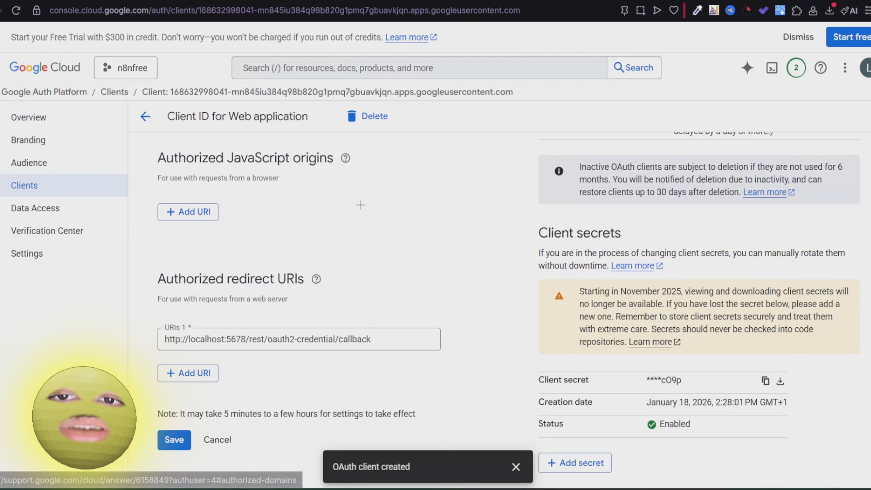
pyautogui.scroll(4, 607, 155)
pyautogui.moveTo(766, 231); pyautogui.dragTo(677, 189)
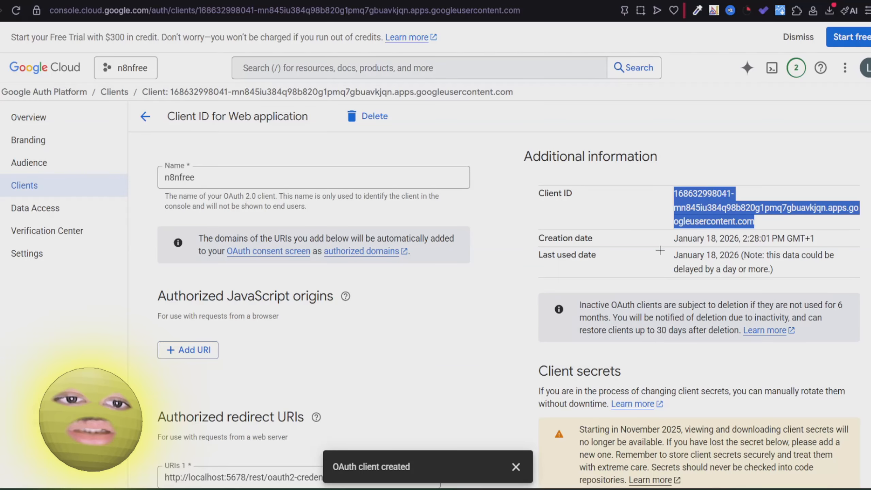
# Paste the client secret and cloud-platform scope URL into the n8n credential and save it.
pyautogui.scroll(-4, 657, 253)
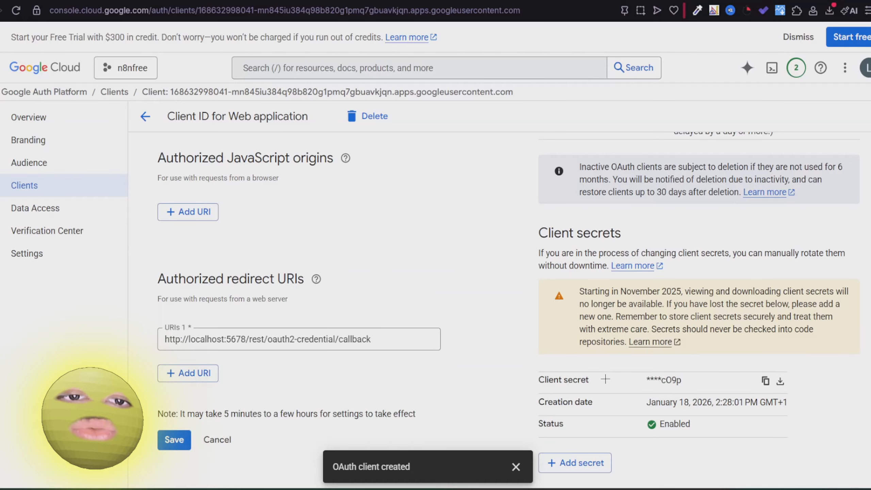
pyautogui.click(766, 381)
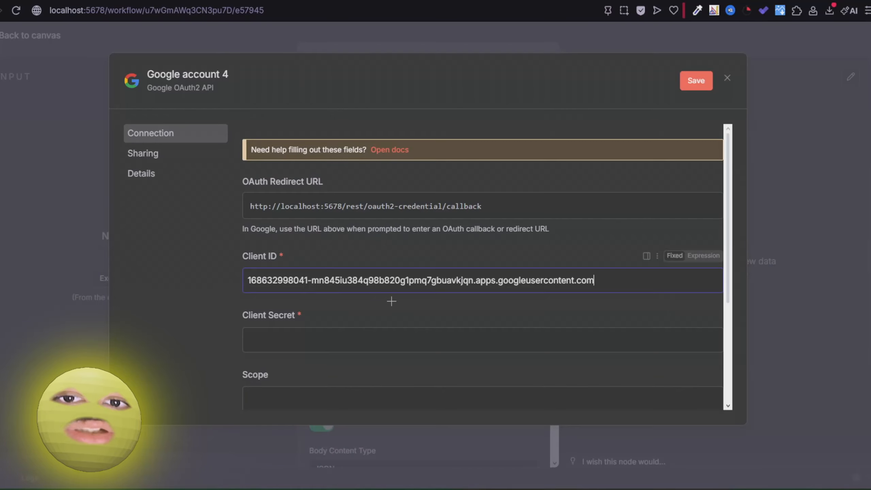
pyautogui.click(318, 335)
pyautogui.hotkey('ctrl', 'v')
pyautogui.scroll(-6, 280, 175)
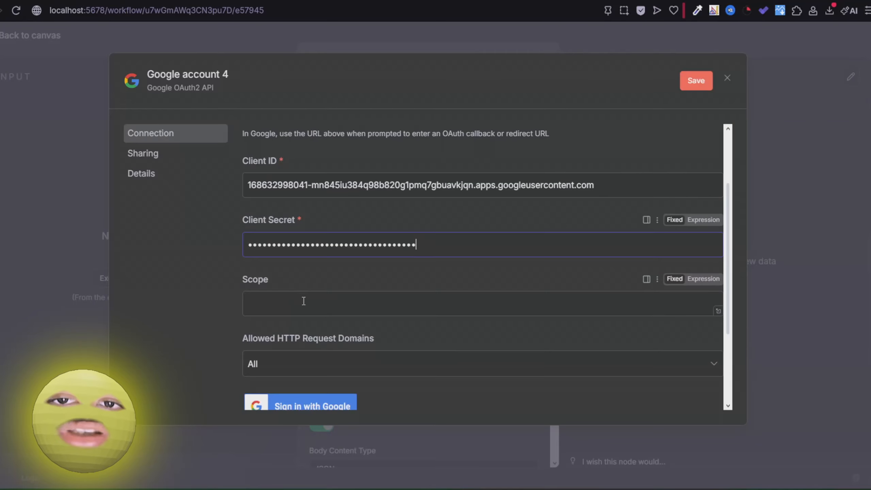
pyautogui.click(302, 303)
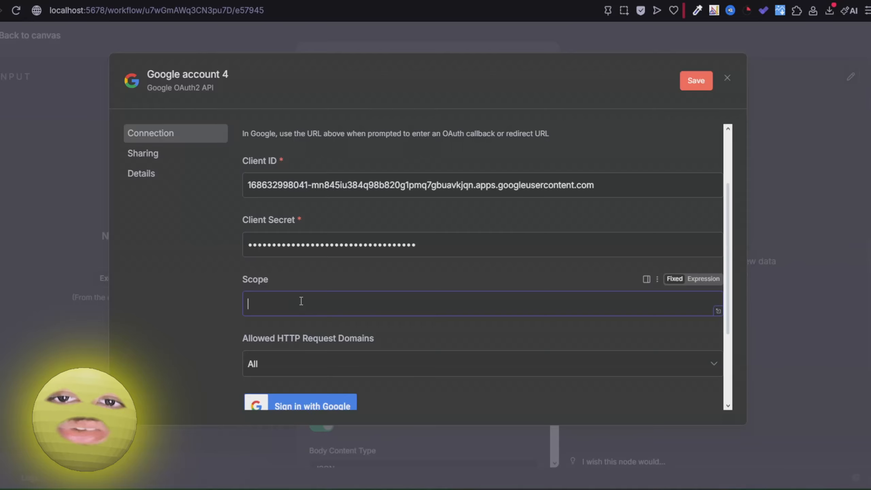
pyautogui.hotkey('ctrl', 'v')
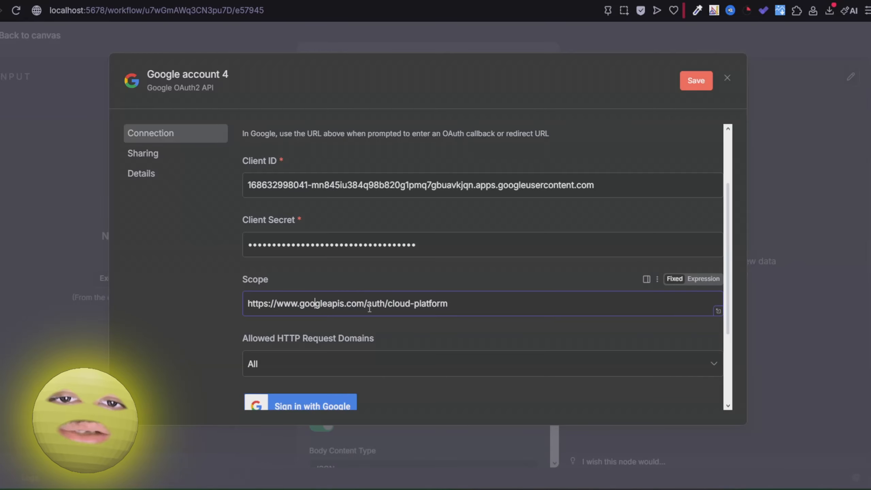
pyautogui.scroll(-4, 432, 308)
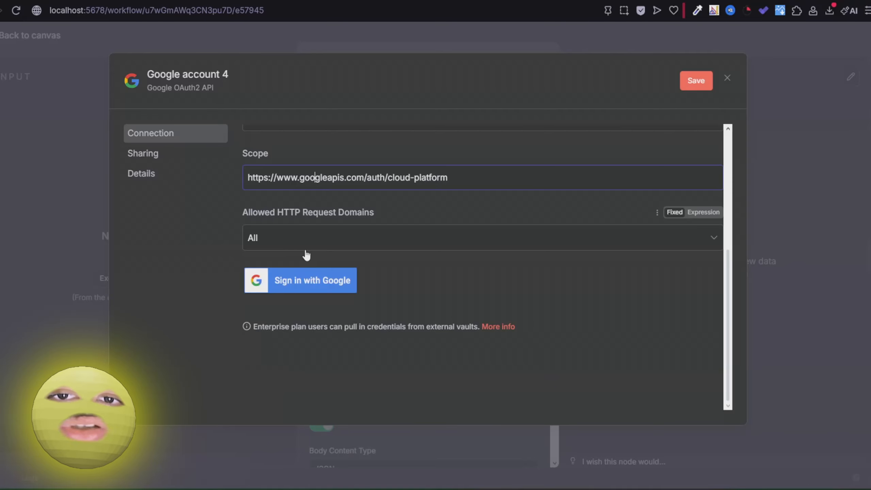
pyautogui.click(312, 279)
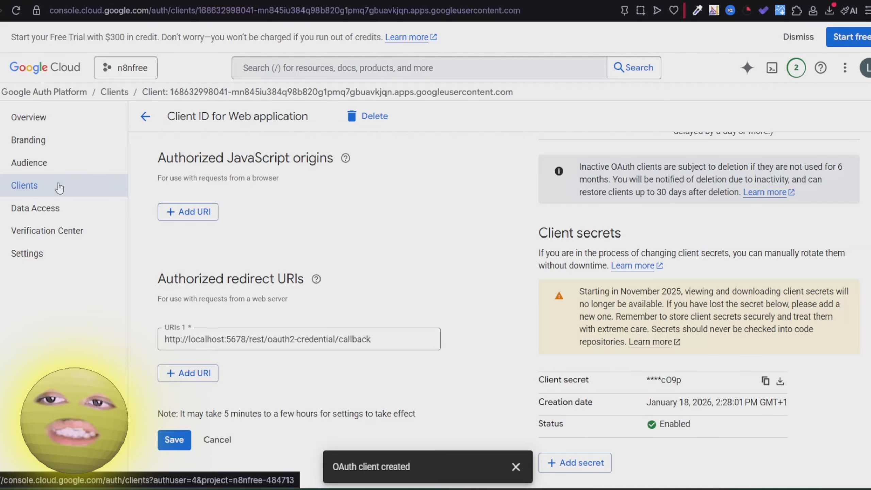
# Add the Google account's e-mail as an Audience test user and retry the Google sign-in.
pyautogui.click(35, 163)
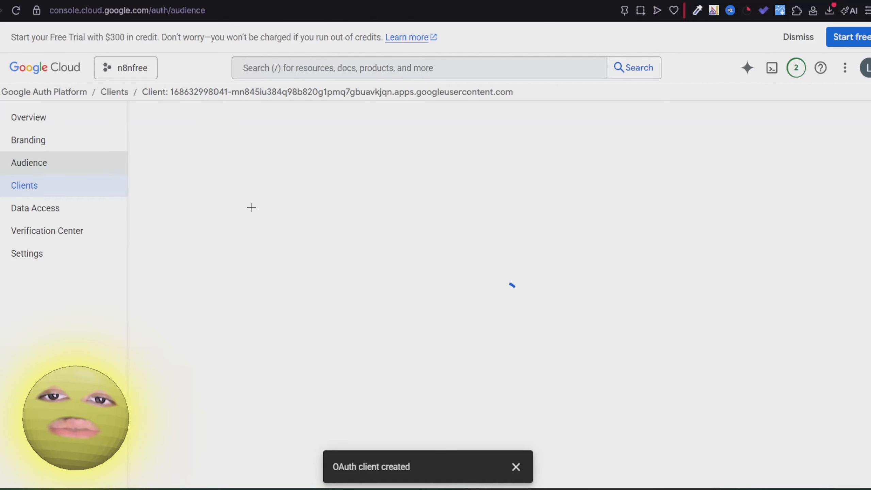
pyautogui.scroll(-1, 235, 248)
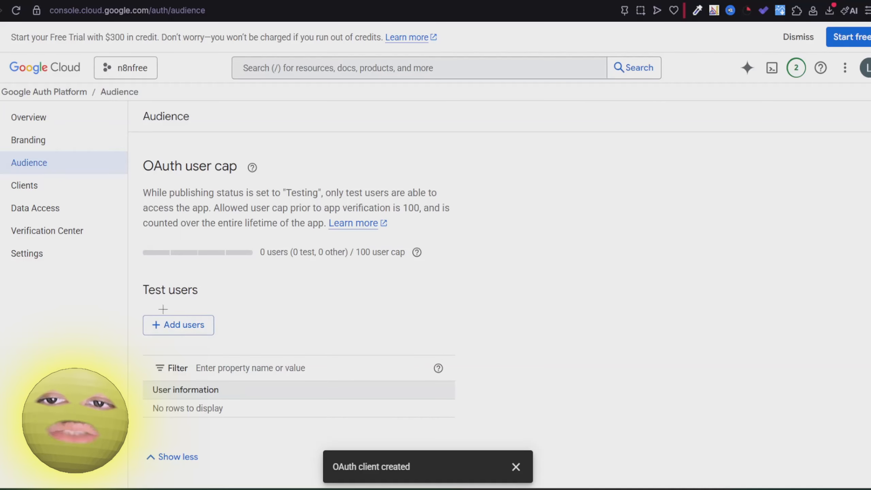
pyautogui.click(161, 325)
pyautogui.click(516, 156)
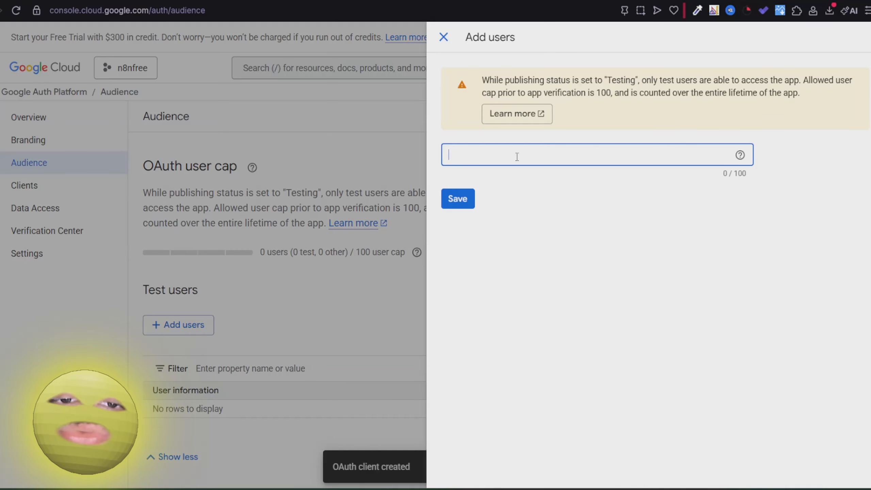
pyautogui.click(466, 198)
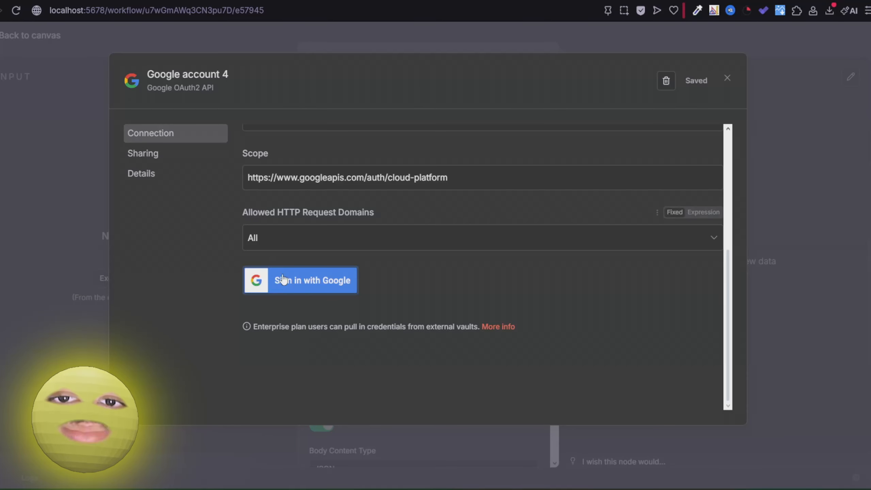
pyautogui.click(324, 282)
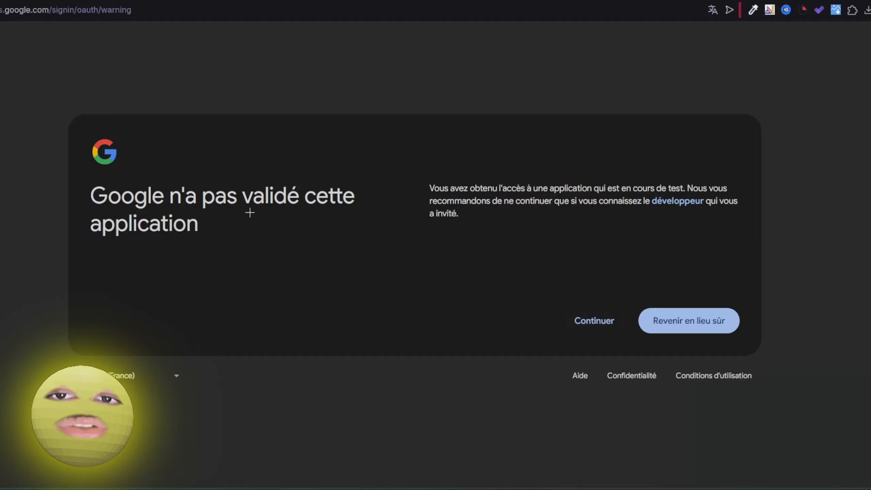
# Grant n8nfree access despite the unverified-app warning, then close the credential and Text To Image panels.
pyautogui.click(587, 327)
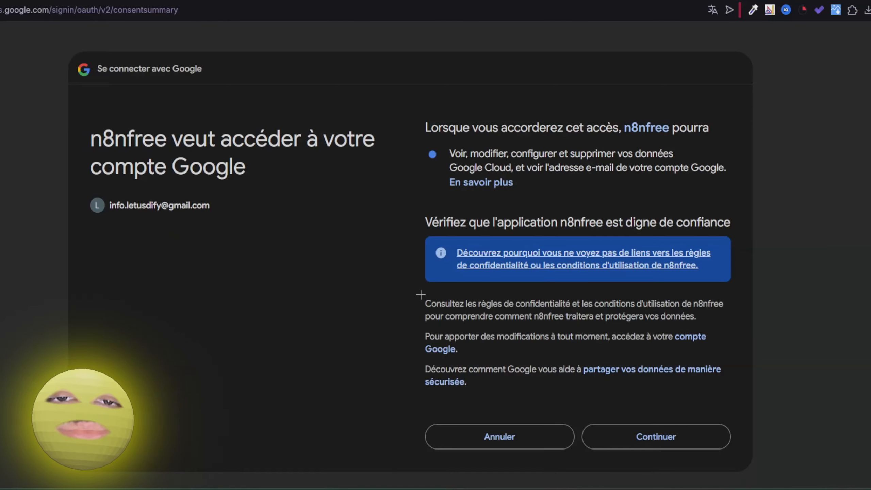
pyautogui.scroll(-2, 422, 288)
pyautogui.click(685, 388)
pyautogui.scroll(-6, 488, 227)
pyautogui.scroll(3, 488, 226)
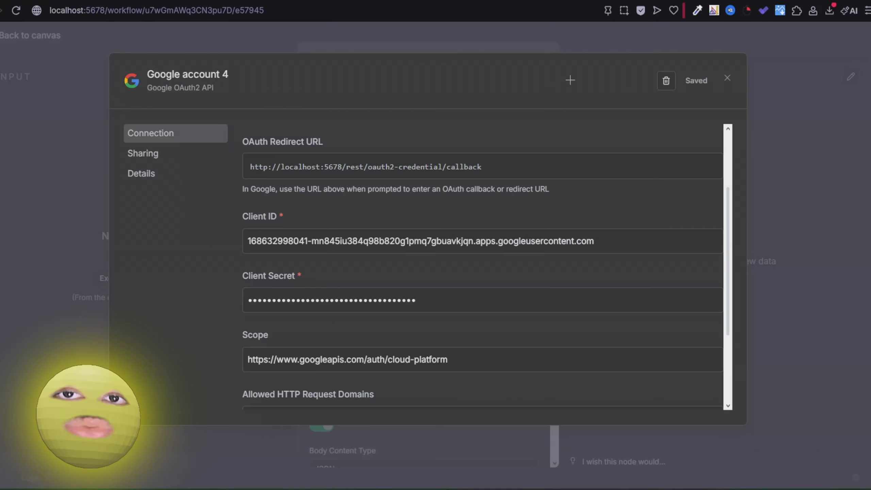
pyautogui.click(775, 47)
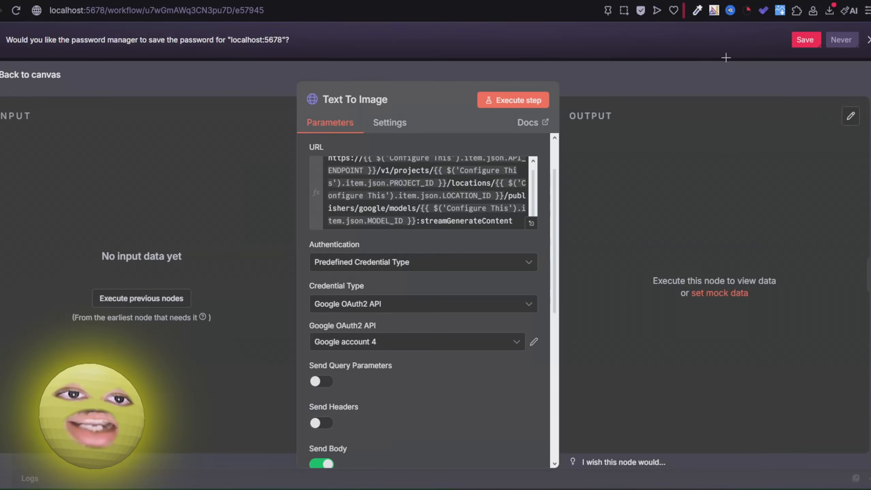
pyautogui.click(678, 81)
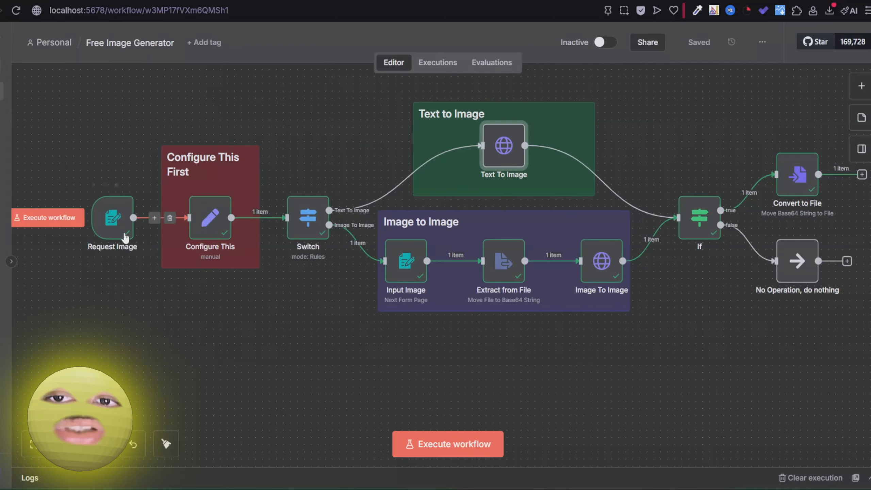
pyautogui.moveTo(90, 136); pyautogui.dragTo(134, 133)
pyautogui.doubleClick(165, 228)
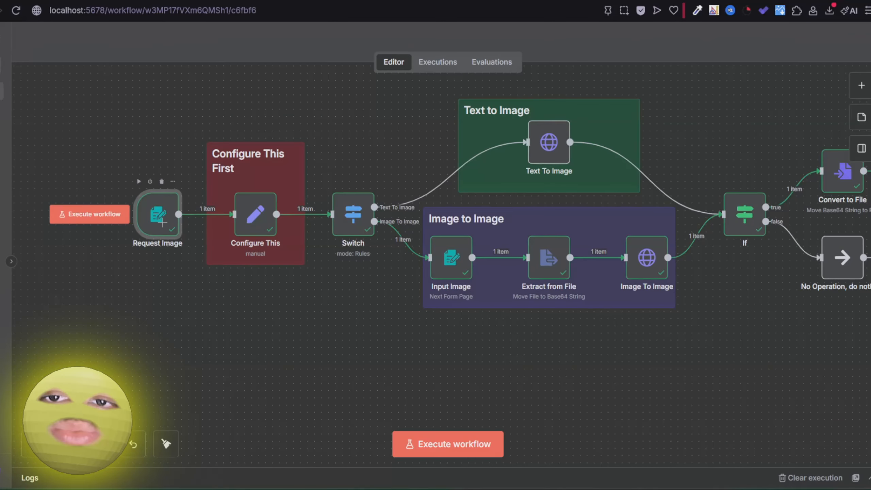
pyautogui.scroll(-4, 277, 301)
pyautogui.scroll(-2, 278, 301)
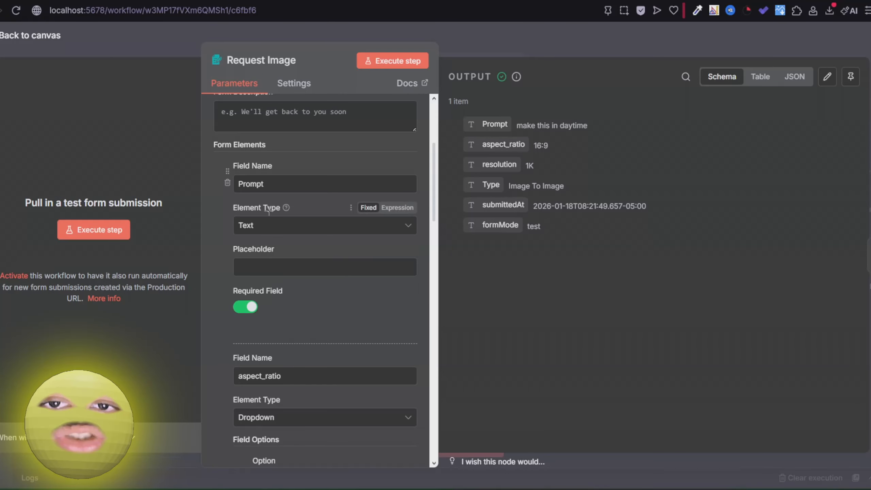
pyautogui.scroll(-4, 275, 263)
pyautogui.scroll(-16, 276, 266)
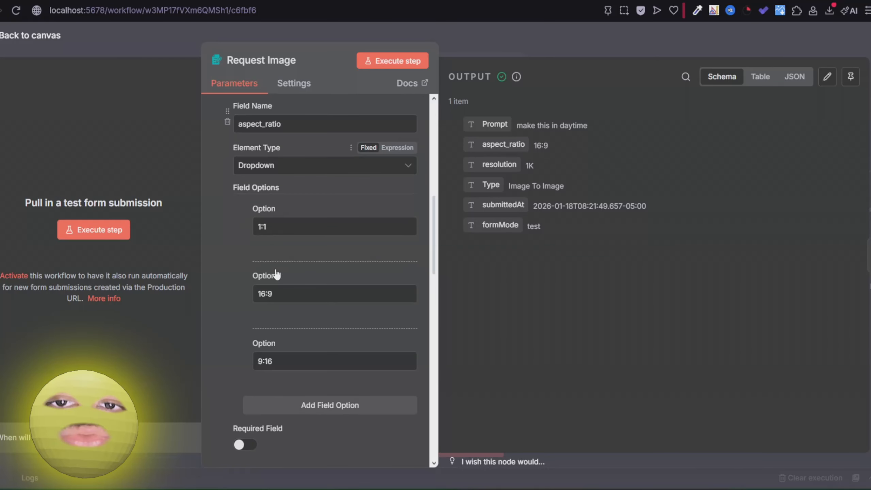
pyautogui.scroll(-12, 268, 323)
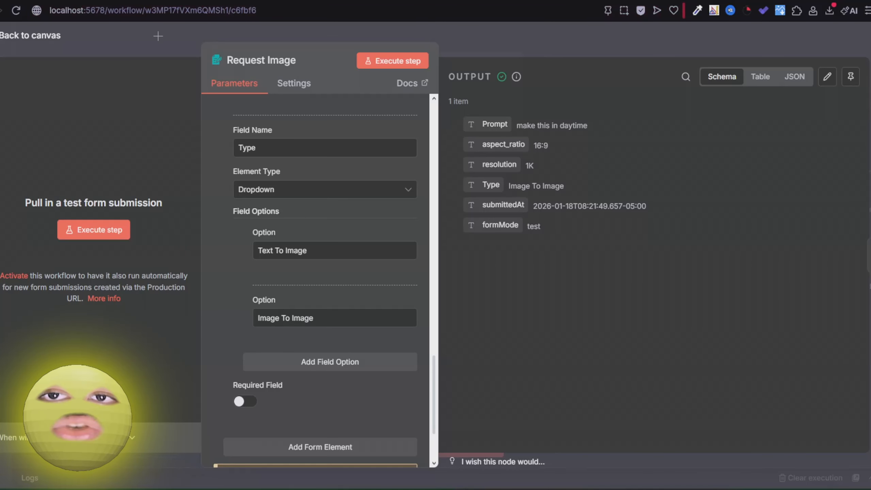
pyautogui.press('Escape')
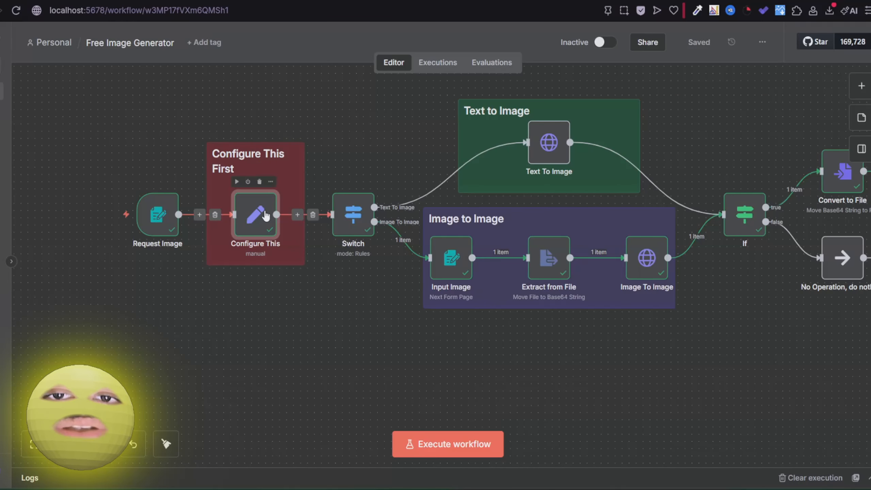
pyautogui.moveTo(266, 209); pyautogui.dragTo(288, 183)
pyautogui.moveTo(318, 259); pyautogui.dragTo(265, 319)
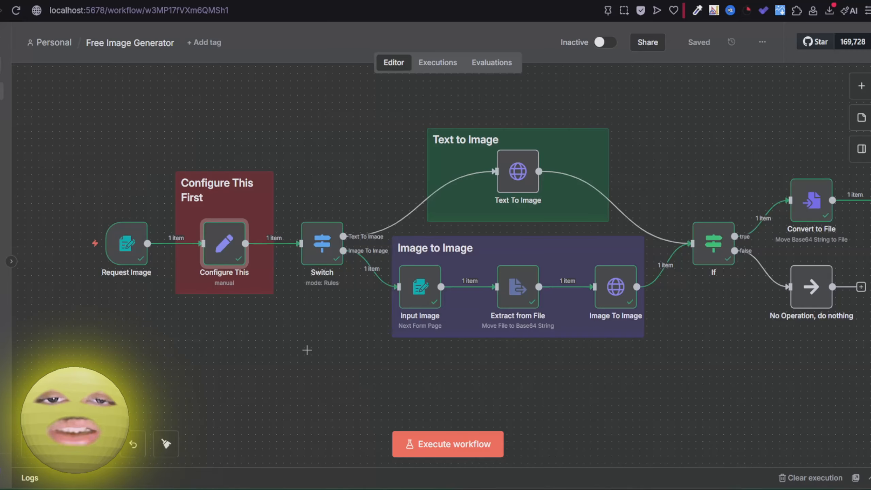
pyautogui.moveTo(353, 236)
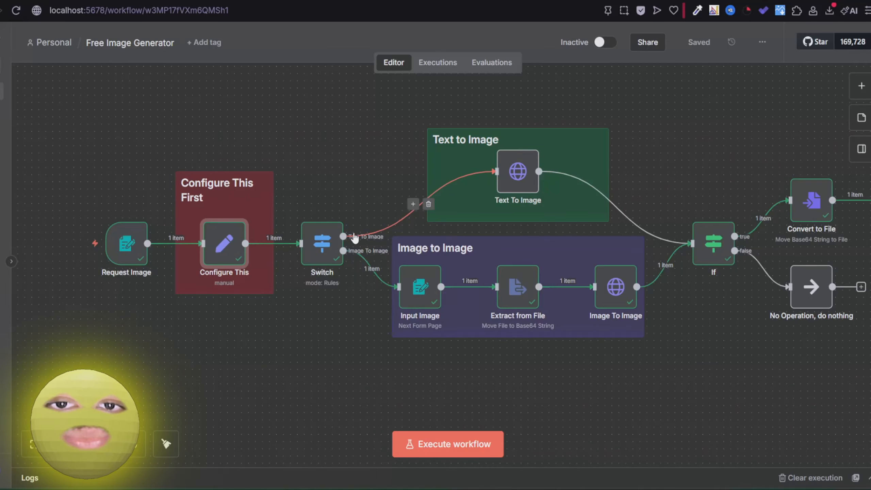
pyautogui.hscroll(3, 343, 219)
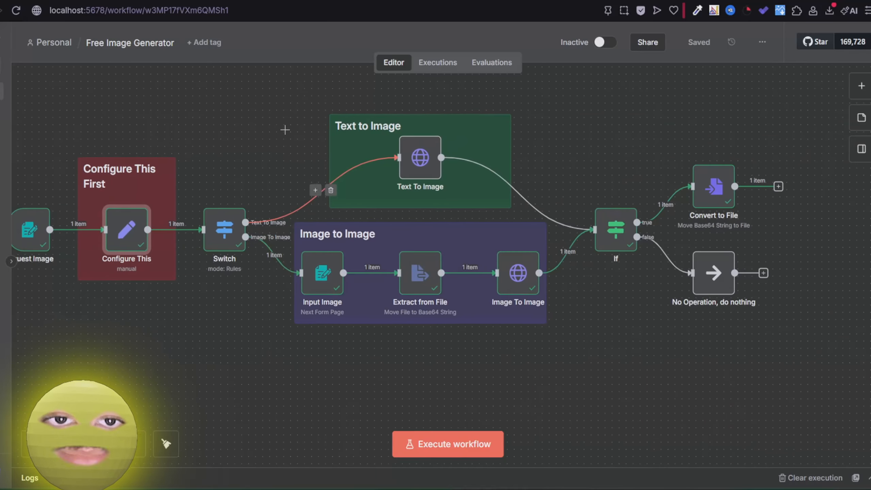
pyautogui.doubleClick(402, 161)
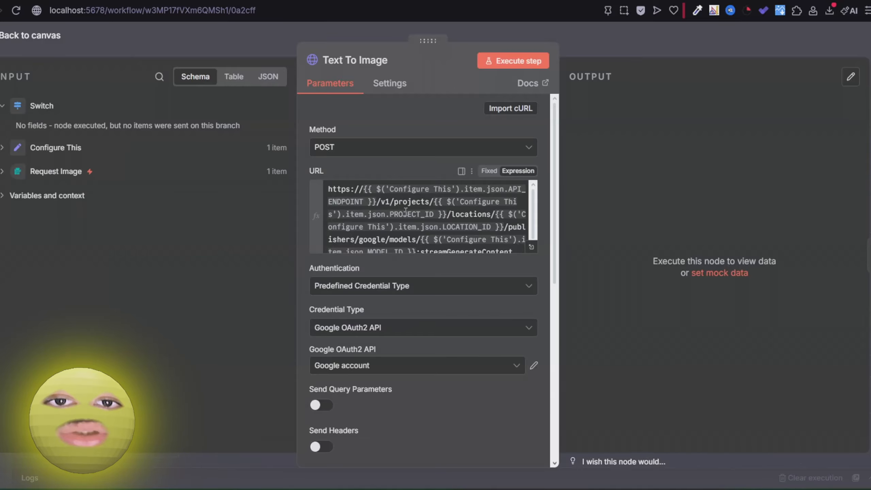
pyautogui.scroll(-1, 405, 211)
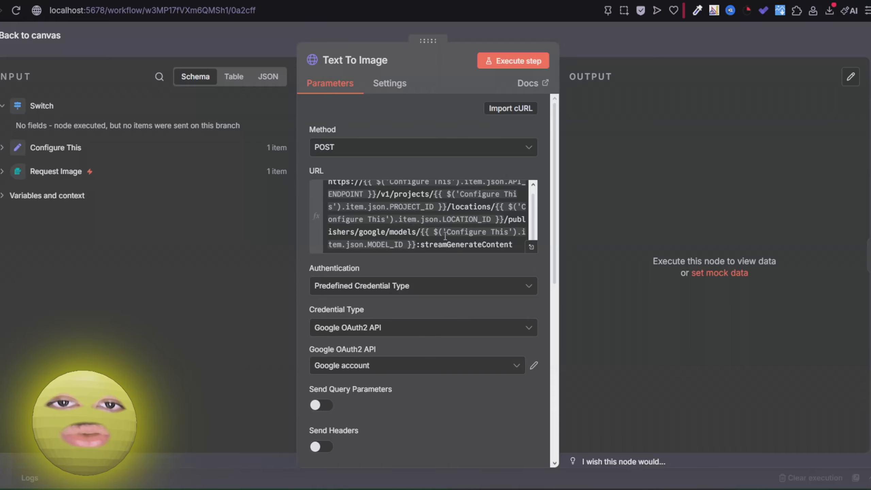
pyautogui.scroll(-10, 426, 302)
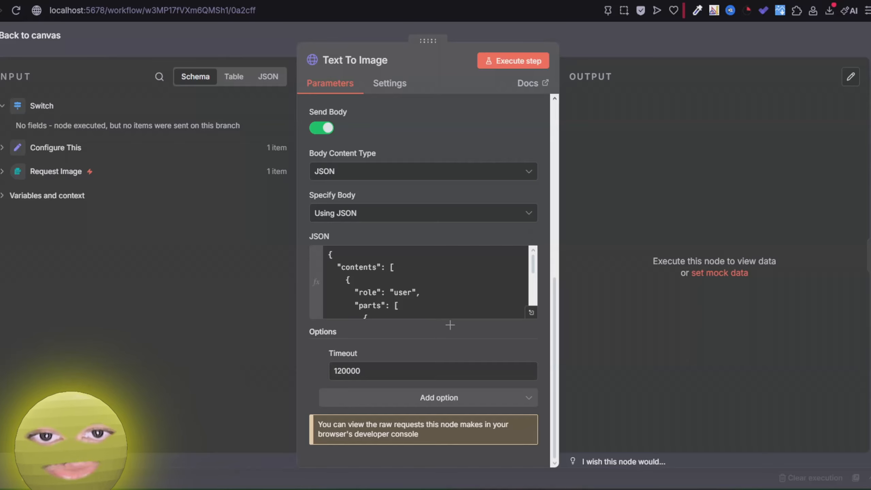
pyautogui.press('Escape')
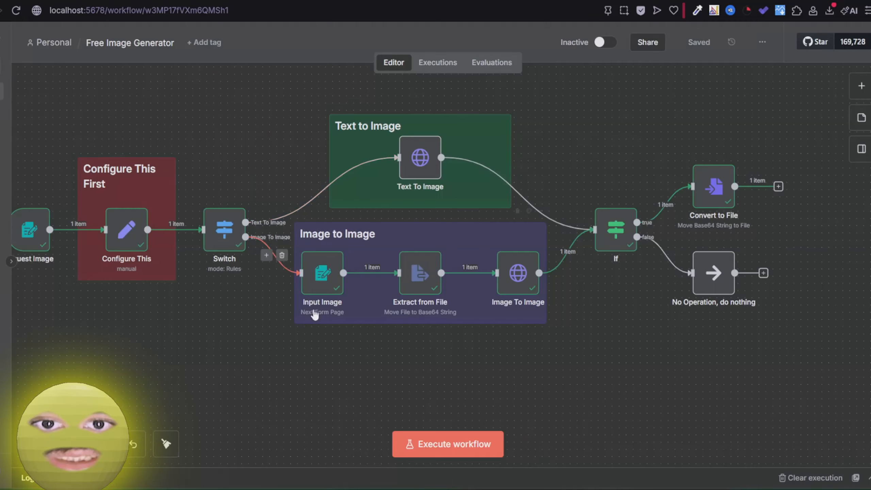
pyautogui.doubleClick(315, 274)
pyautogui.click(249, 43)
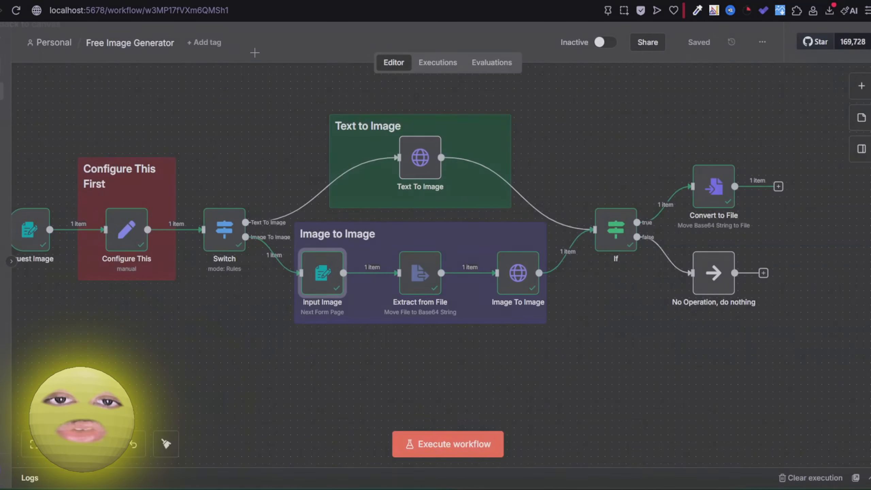
pyautogui.doubleClick(417, 274)
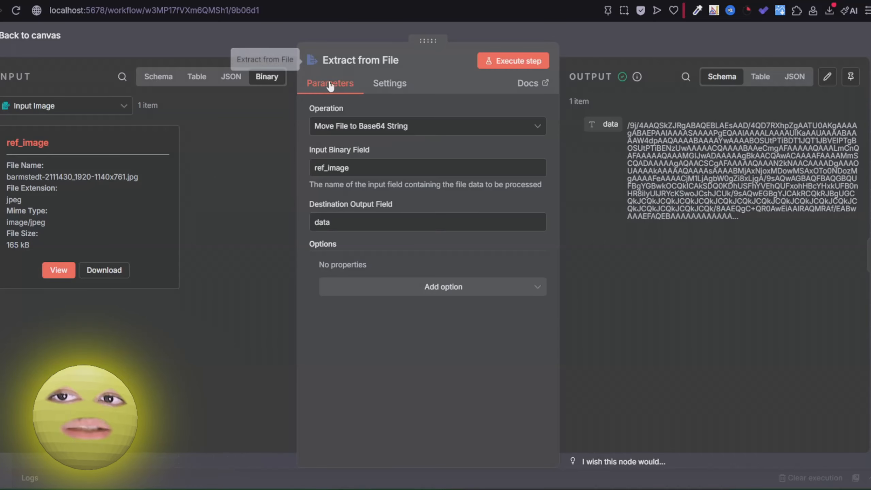
pyautogui.click(239, 37)
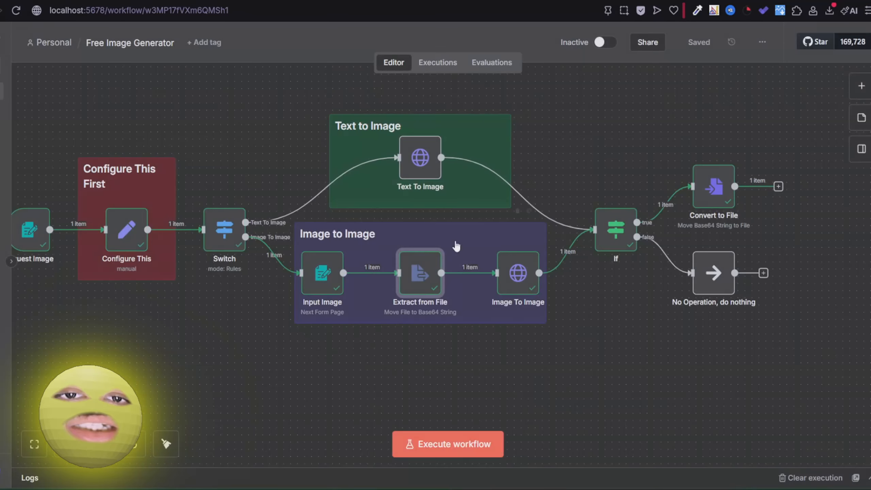
pyautogui.hscroll(5, 418, 292)
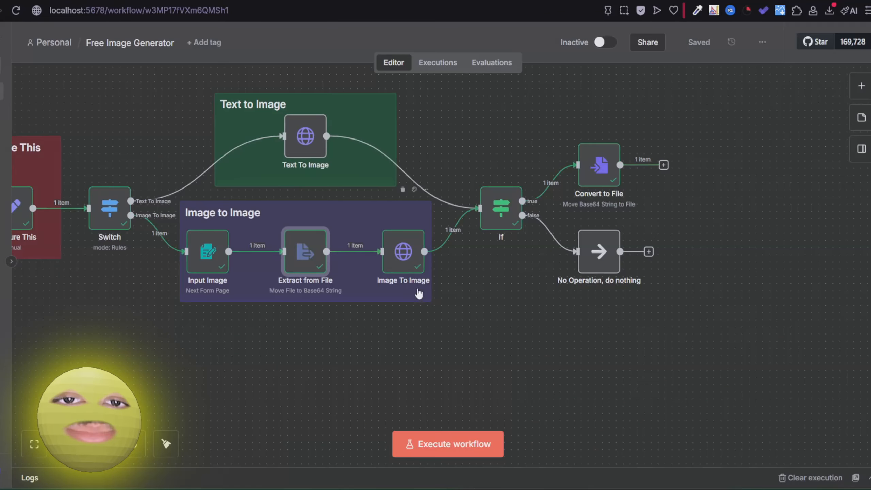
pyautogui.doubleClick(426, 241)
pyautogui.scroll(-8, 449, 285)
pyautogui.scroll(-3, 449, 285)
pyautogui.scroll(-5, 439, 272)
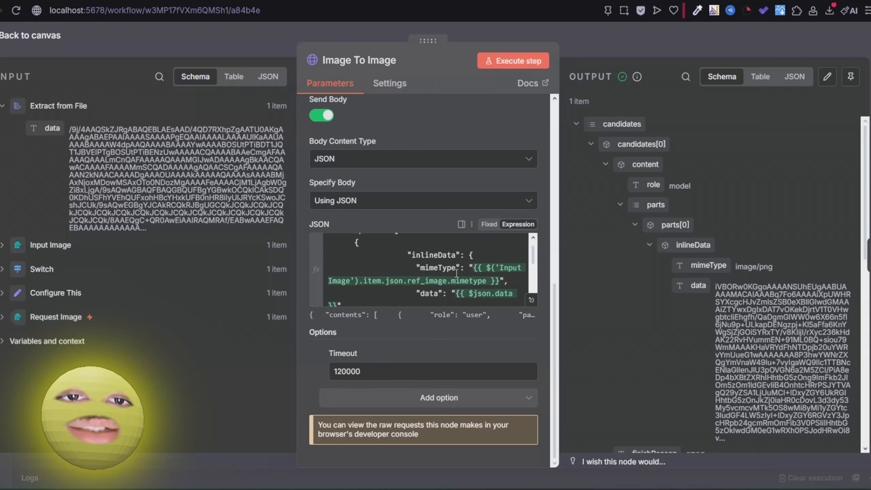
pyautogui.click(479, 268)
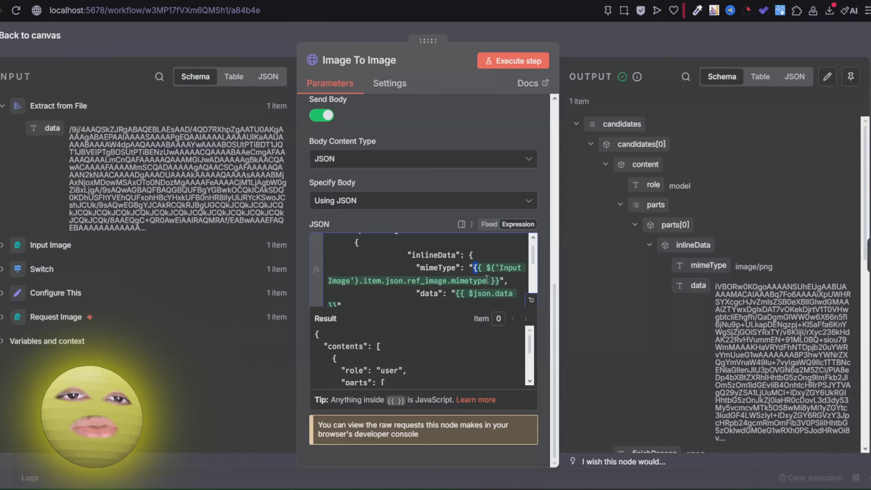
pyautogui.press('Escape')
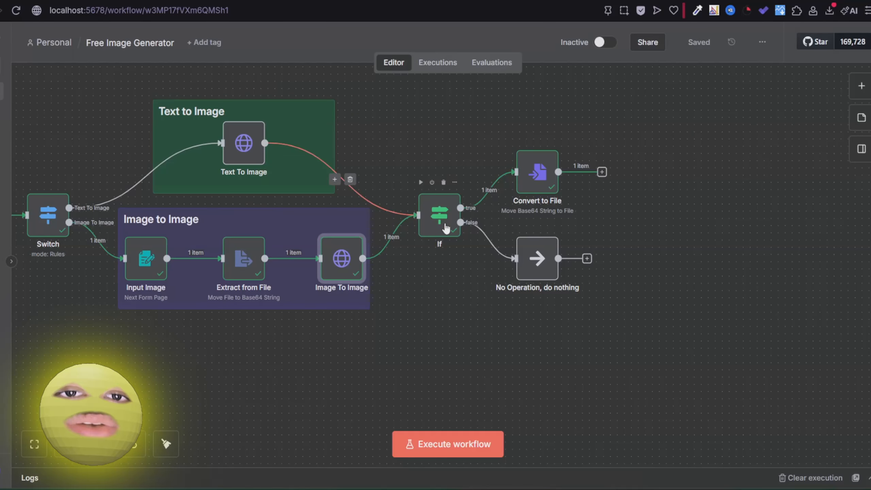
pyautogui.doubleClick(446, 228)
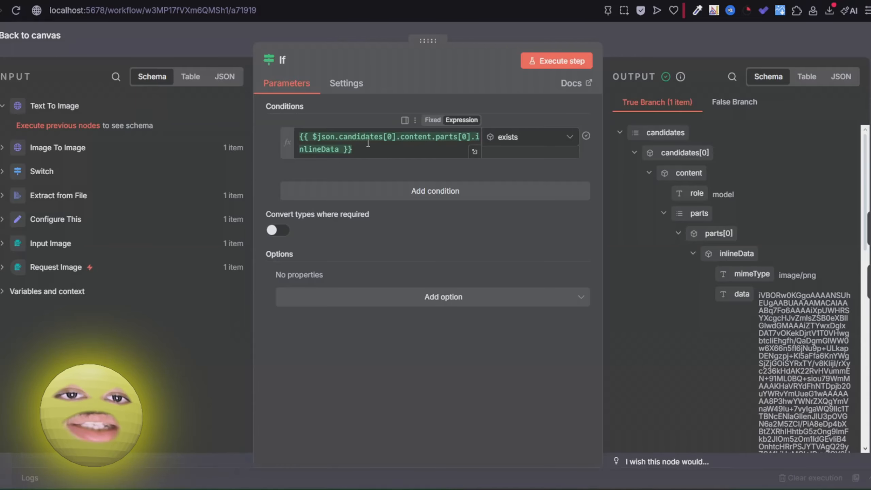
pyautogui.click(624, 40)
pyautogui.doubleClick(551, 193)
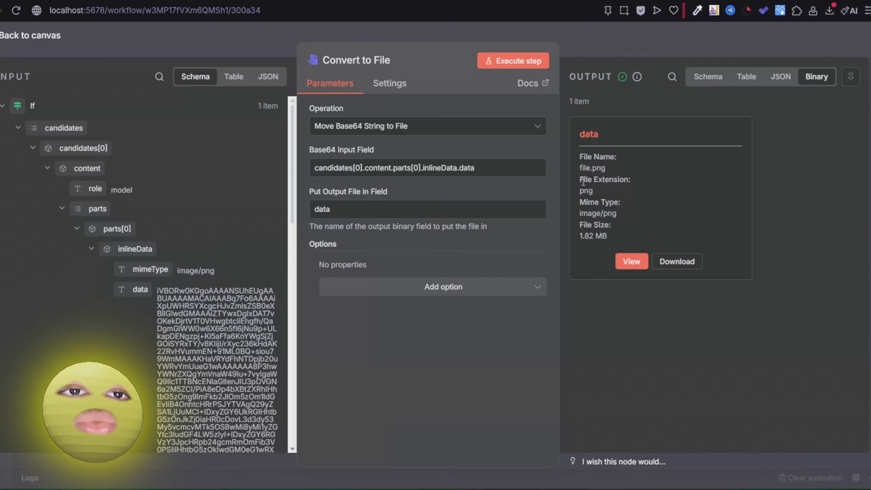
pyautogui.click(631, 261)
pyautogui.click(641, 42)
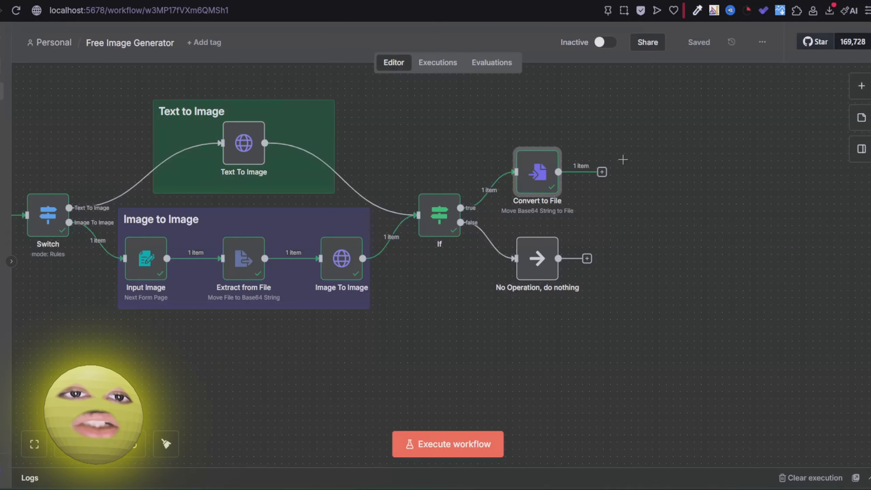
pyautogui.moveTo(637, 133); pyautogui.dragTo(760, 118)
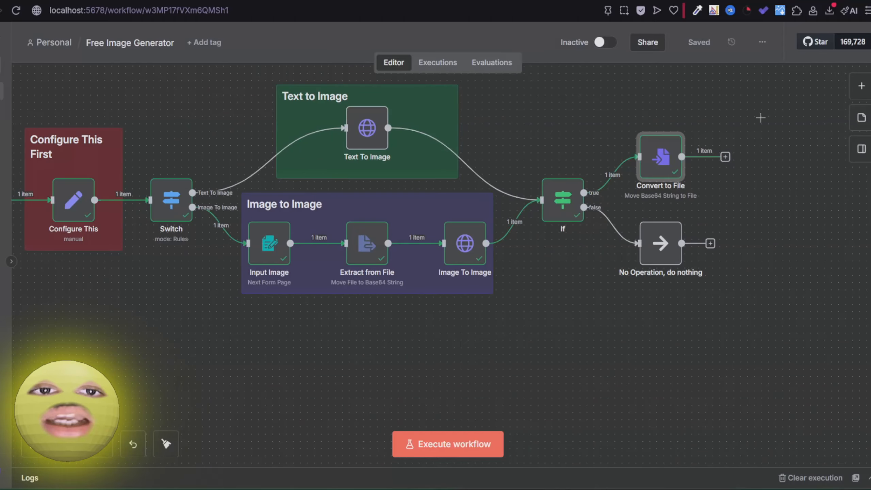
pyautogui.moveTo(582, 117); pyautogui.dragTo(672, 119)
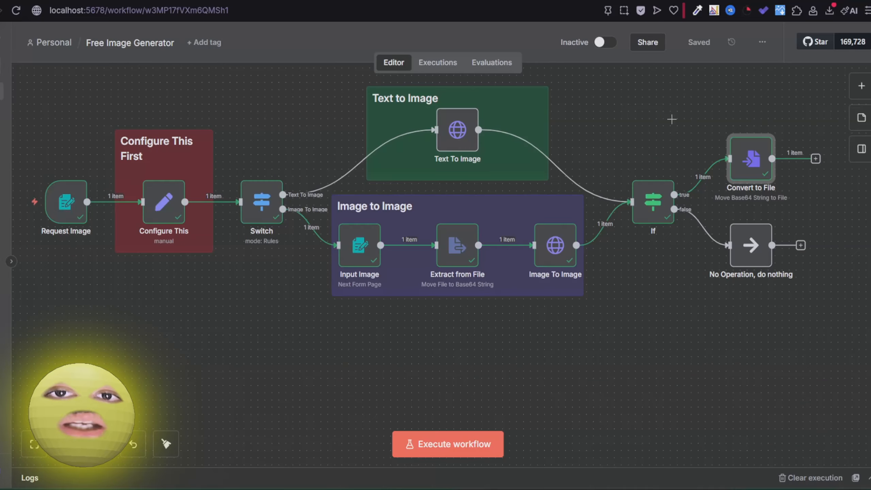